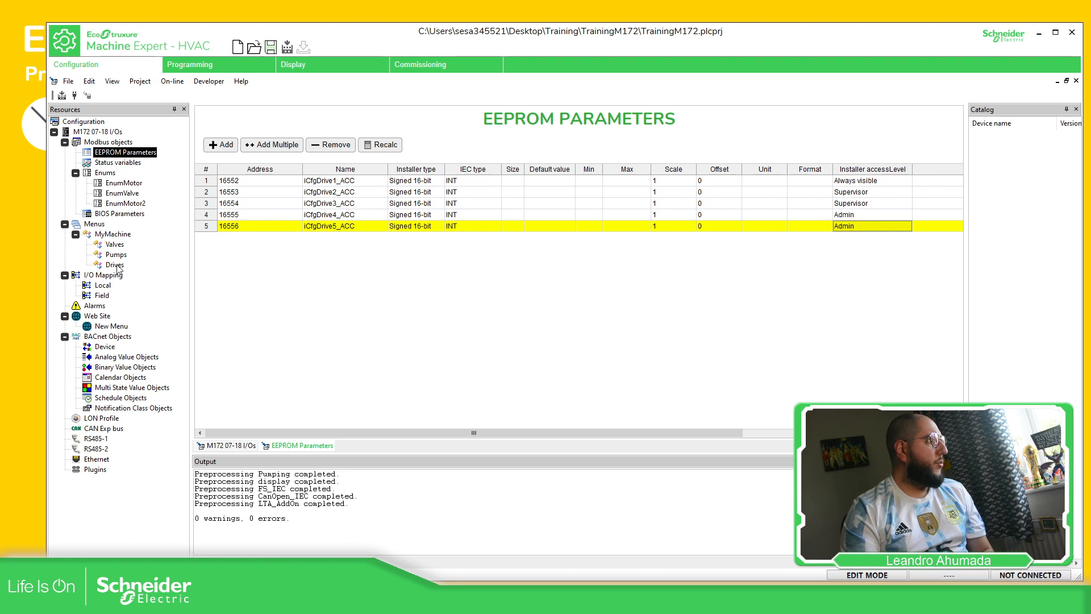
Add iCfgDrive4_ACC and iCfgDrive5_ACC as new entries in the Drives menu of MyMachine
click(116, 265)
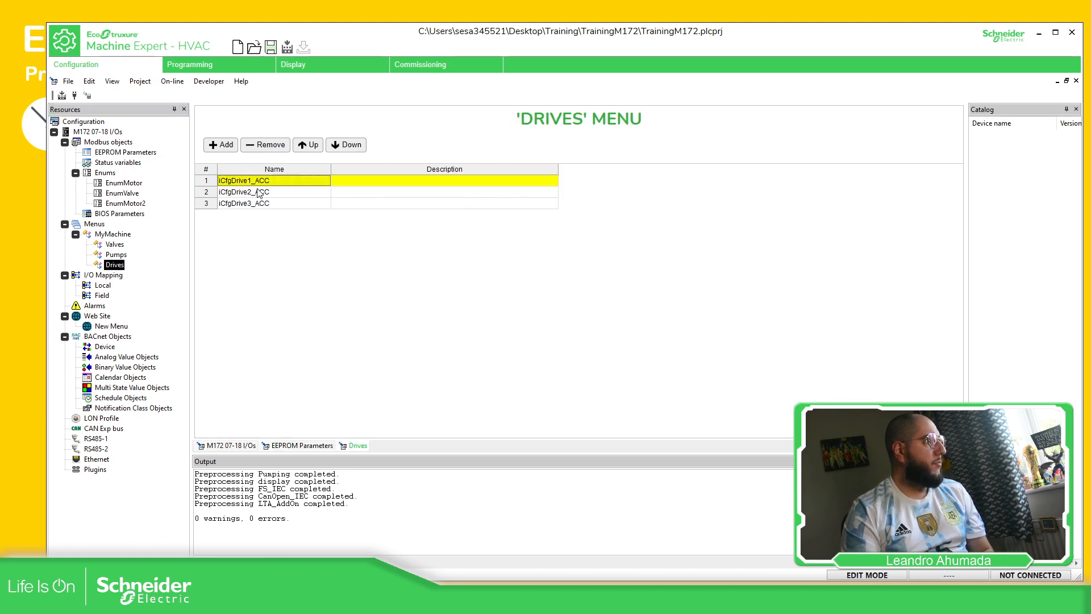
click(221, 144)
click(273, 216)
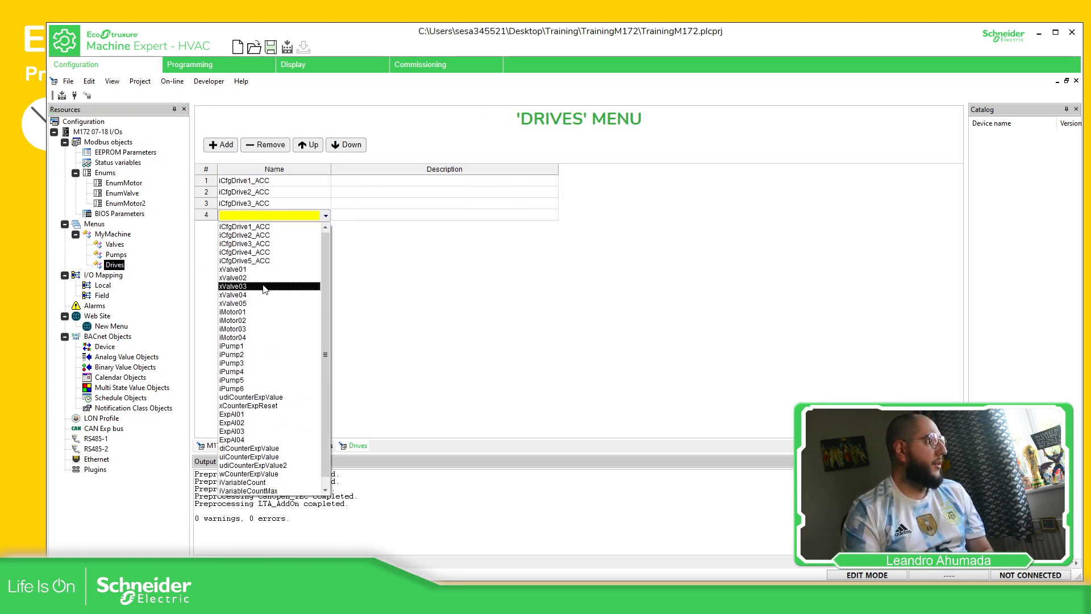
click(270, 255)
click(221, 144)
click(273, 226)
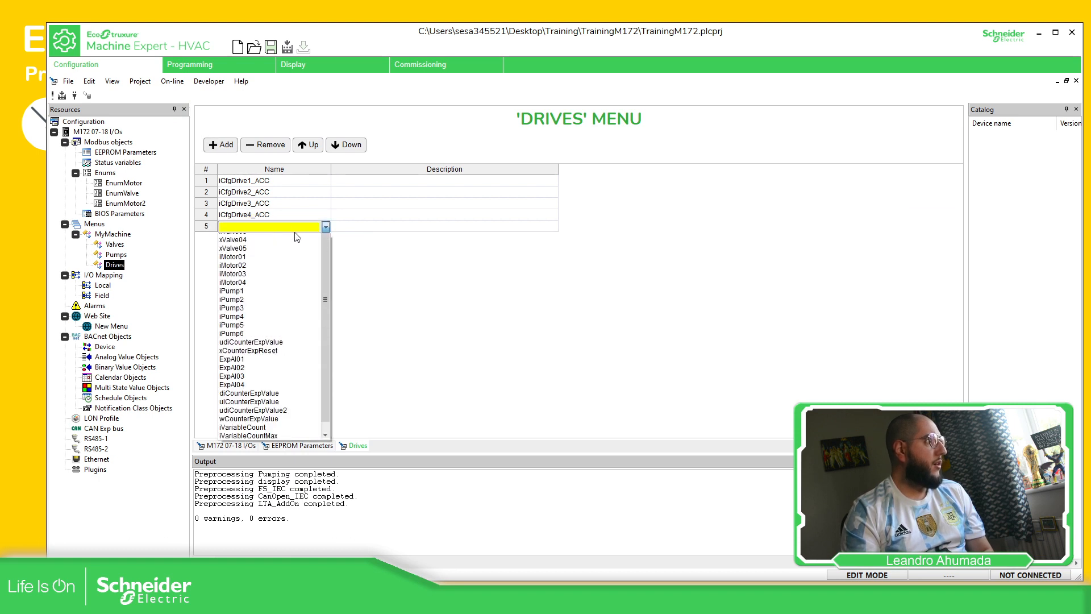
click(290, 271)
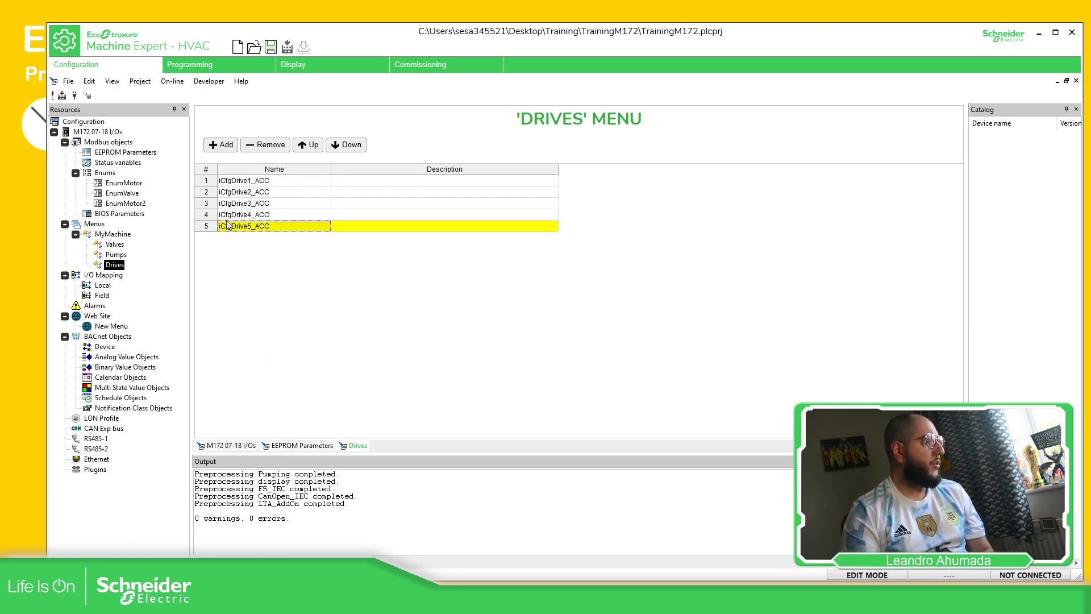
In the status variables, set the installer access level of xValve02 and xValve03 to Supervisor
click(142, 152)
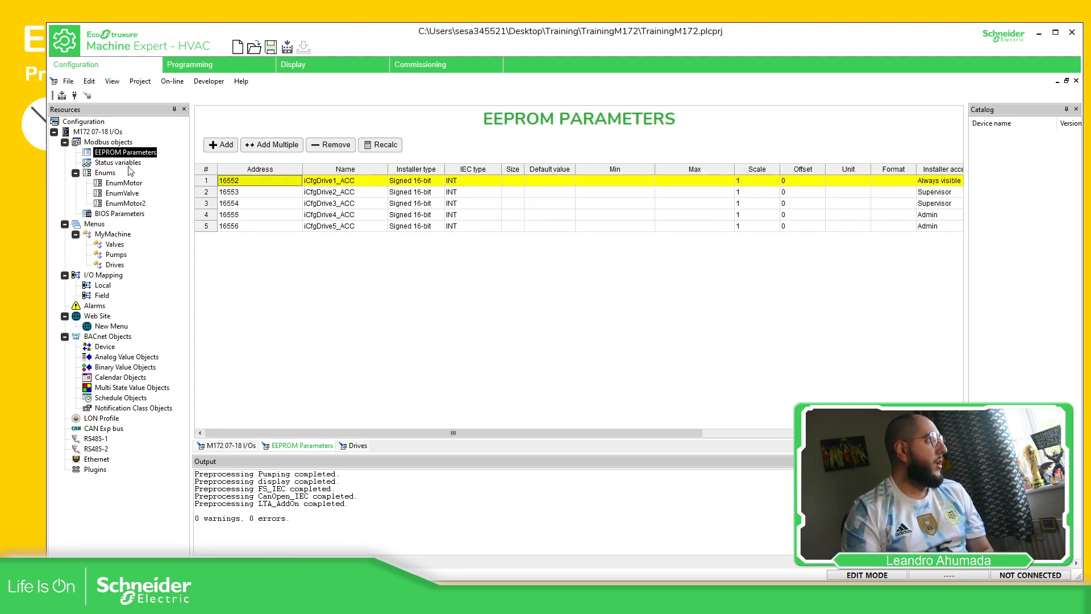
click(122, 163)
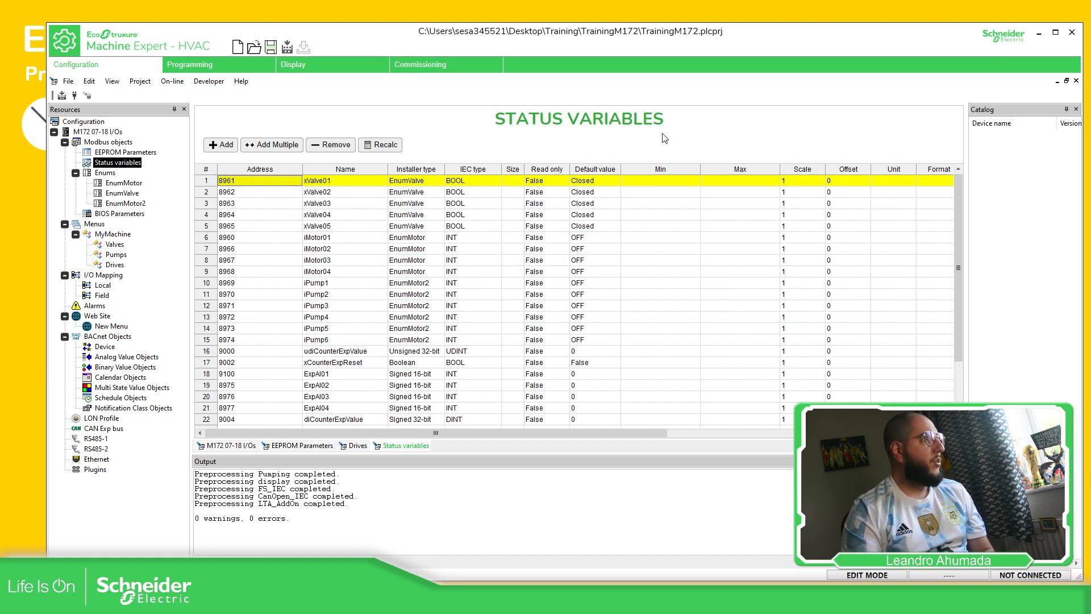
drag(780, 169, 645, 177)
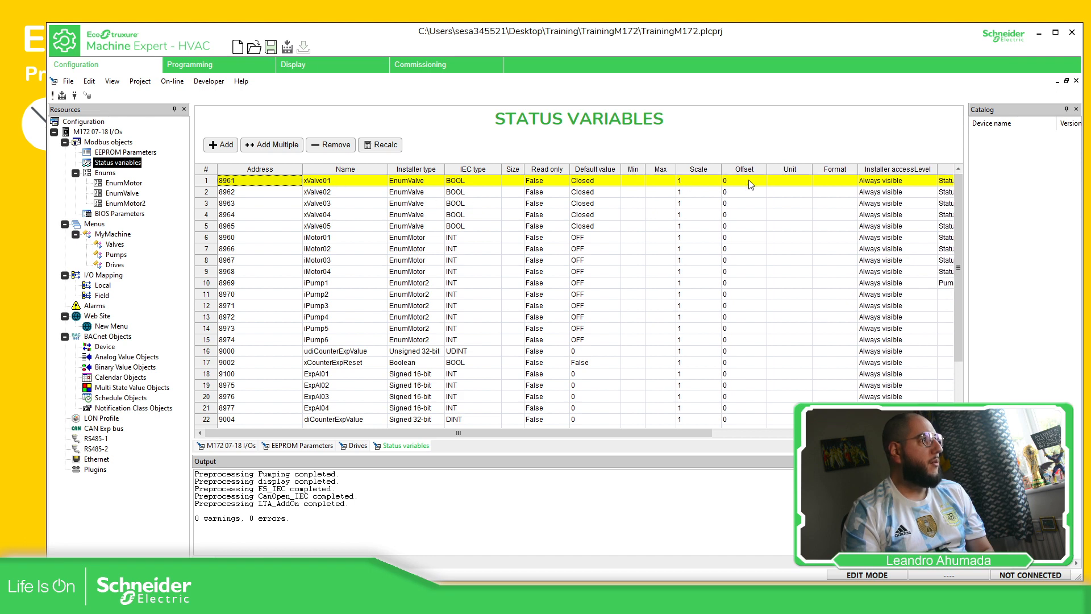
click(913, 193)
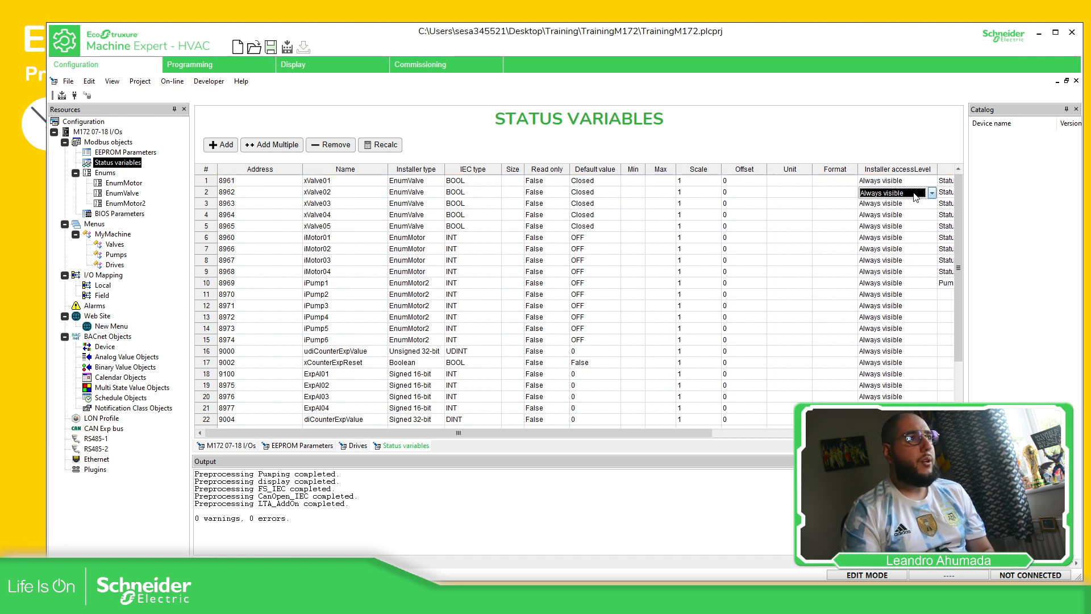
click(913, 193)
click(874, 222)
click(884, 207)
click(883, 206)
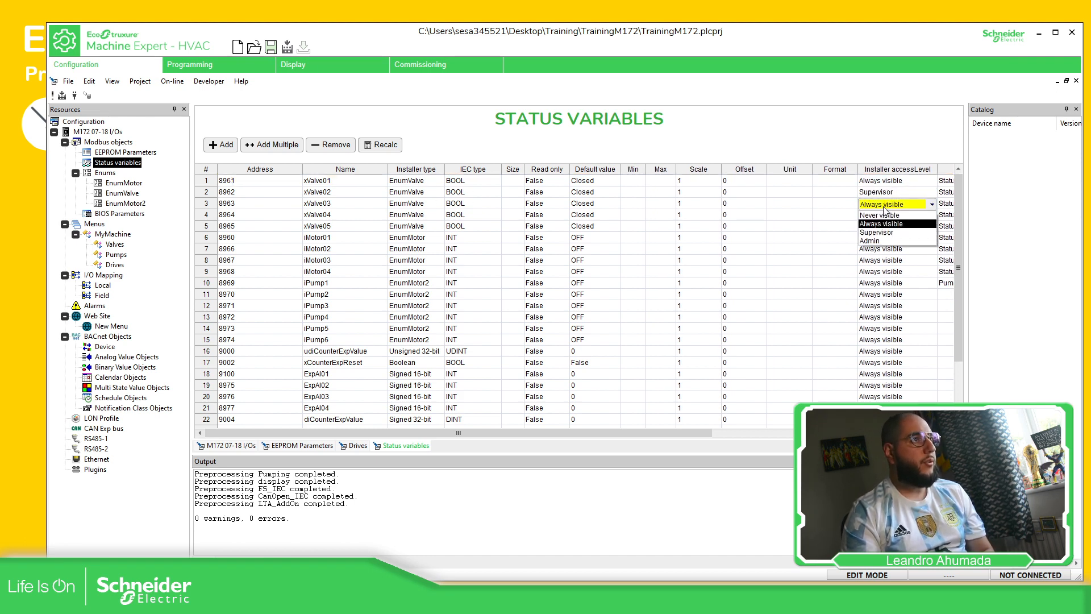
click(885, 232)
Set the installer access level of xValve04 and xValve05 to Admin
click(897, 219)
click(897, 219)
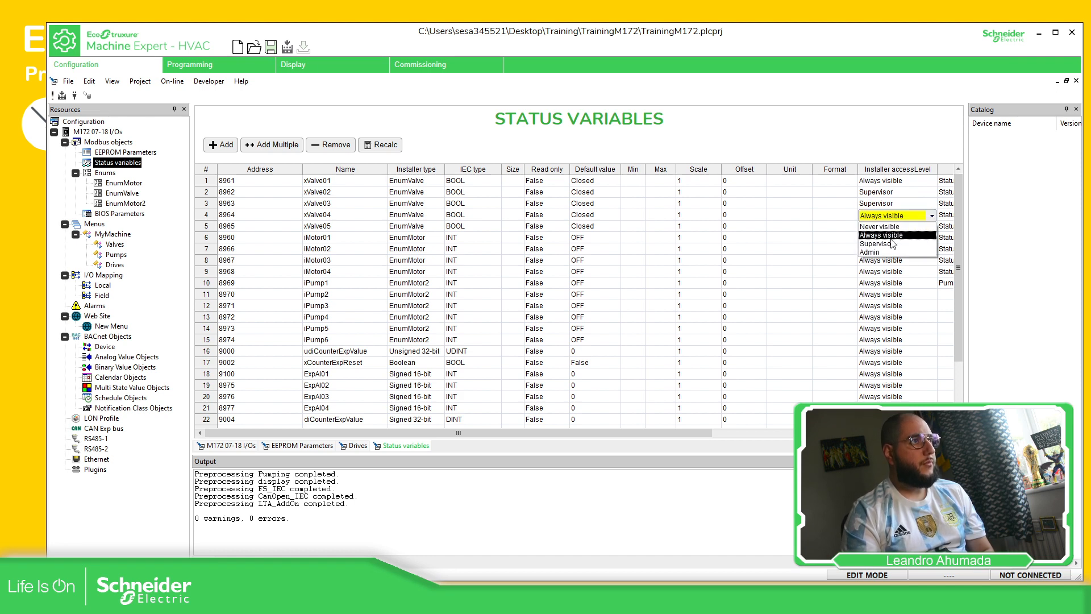
click(881, 254)
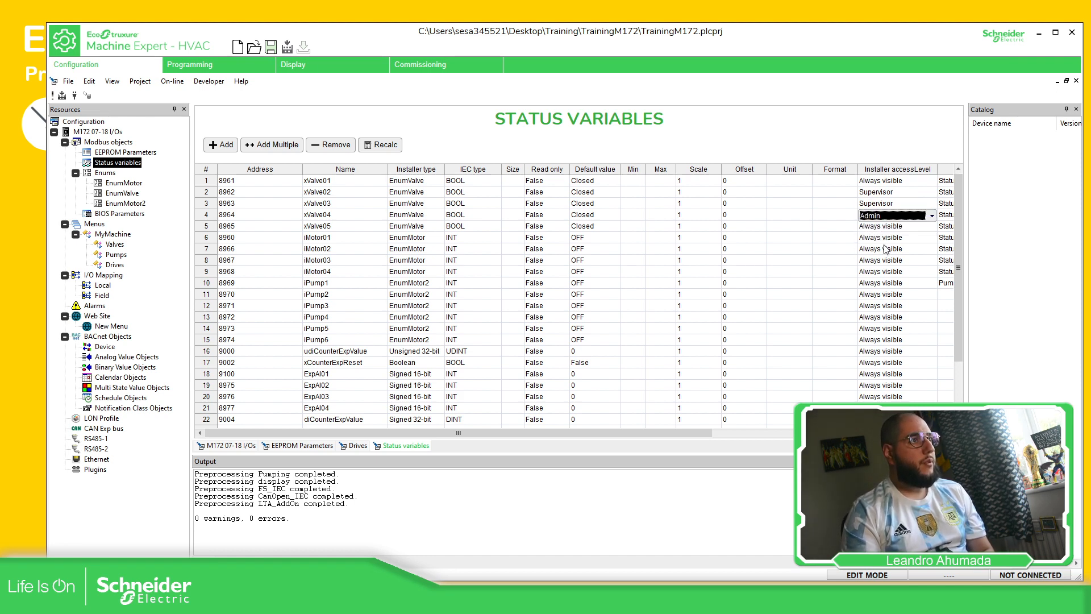
click(898, 226)
click(898, 226)
click(876, 263)
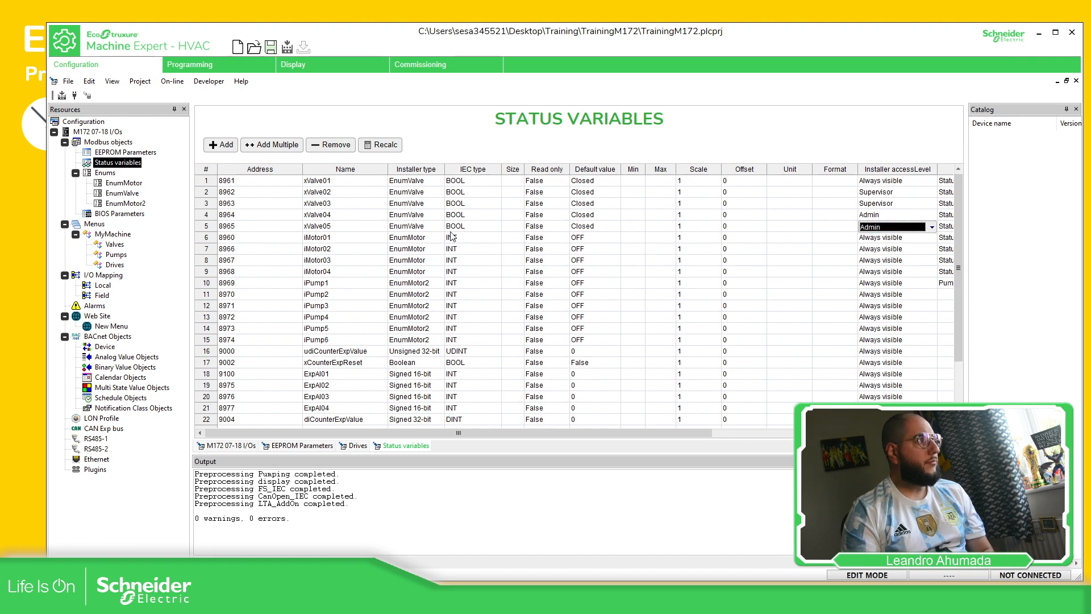
click(379, 227)
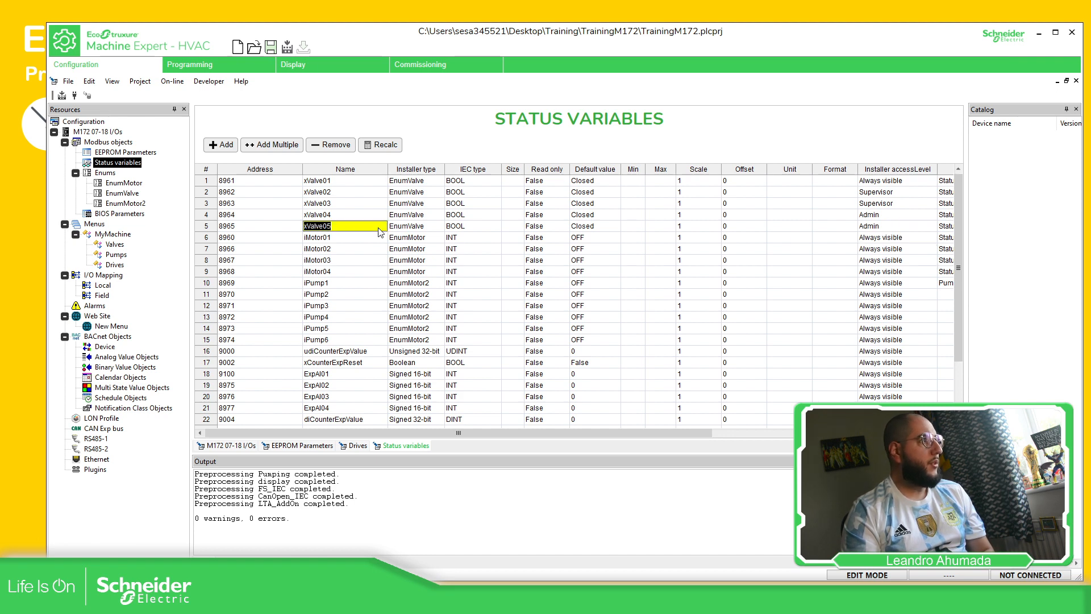
Set the installer access level of xValve01 to Never visible and of xValve02 to Always visible
click(918, 195)
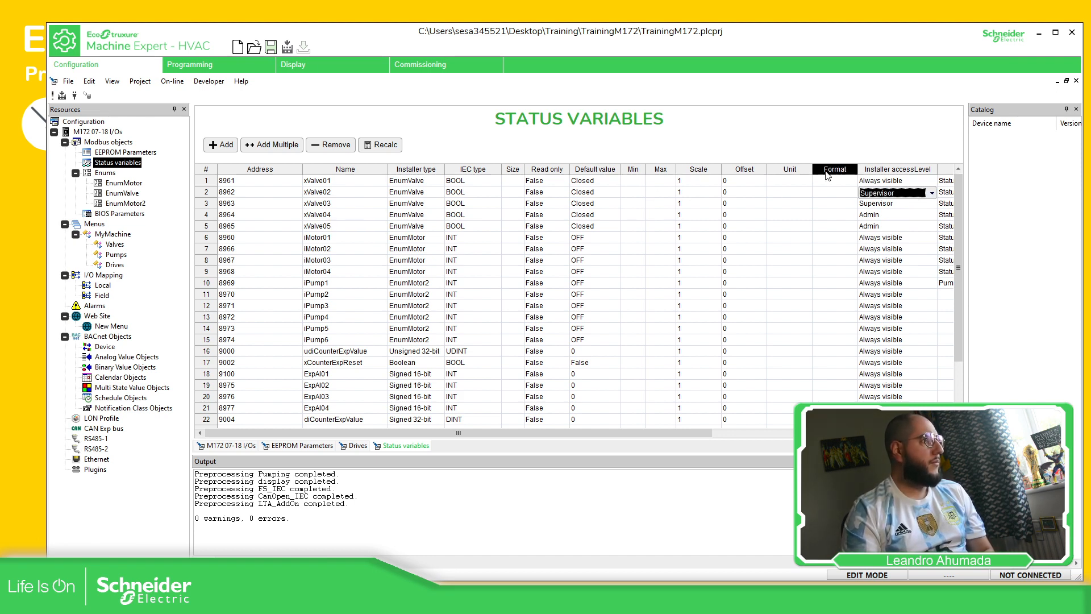
double_click(904, 181)
click(893, 193)
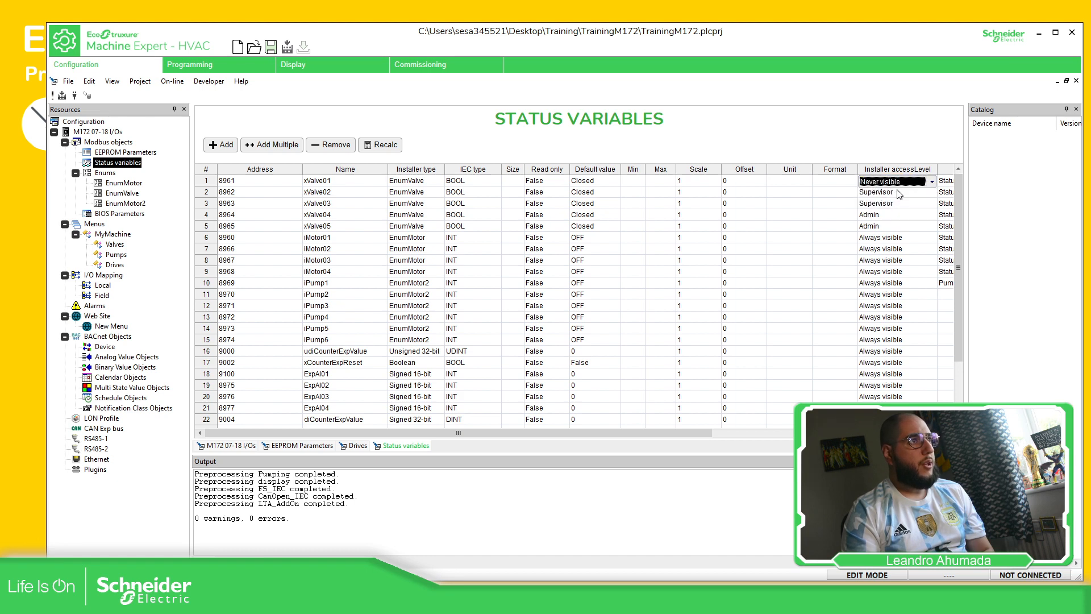
double_click(899, 194)
click(886, 213)
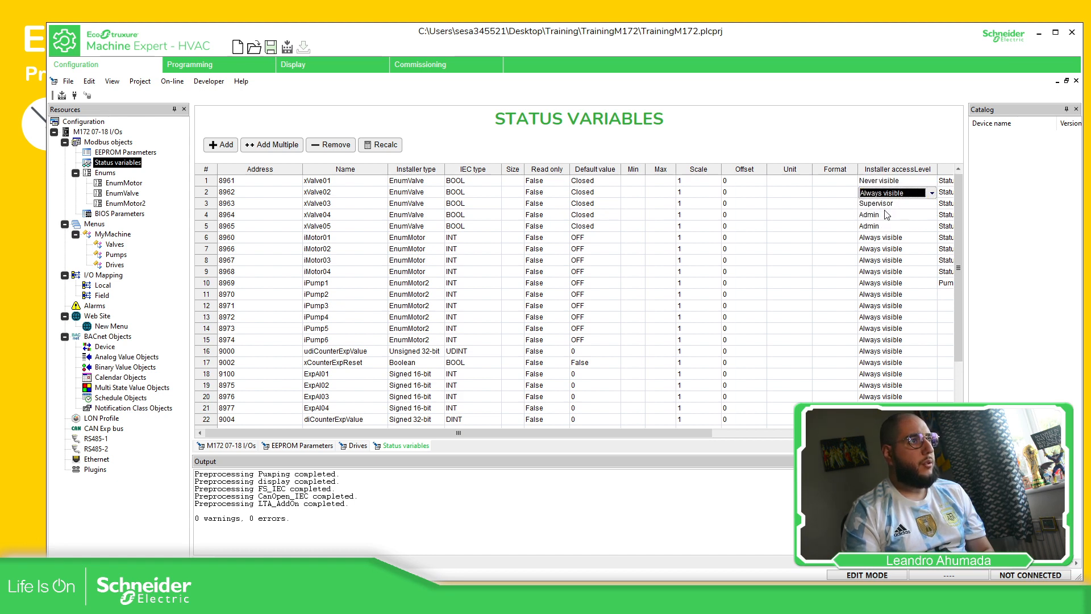
click(866, 134)
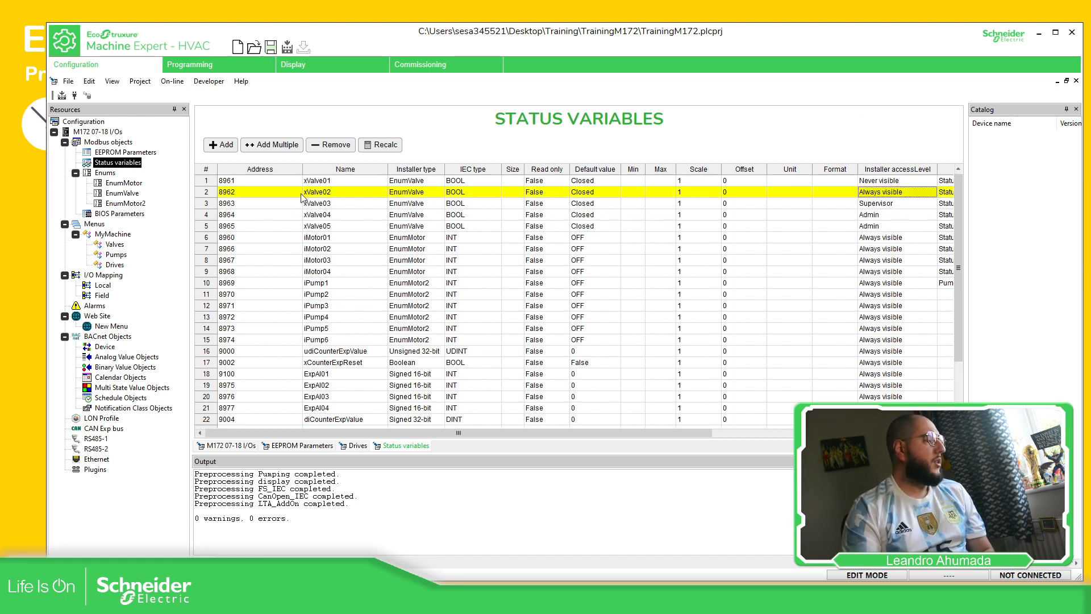
Compile and build the whole project, including its CFN file, and open it with the Installer
click(62, 95)
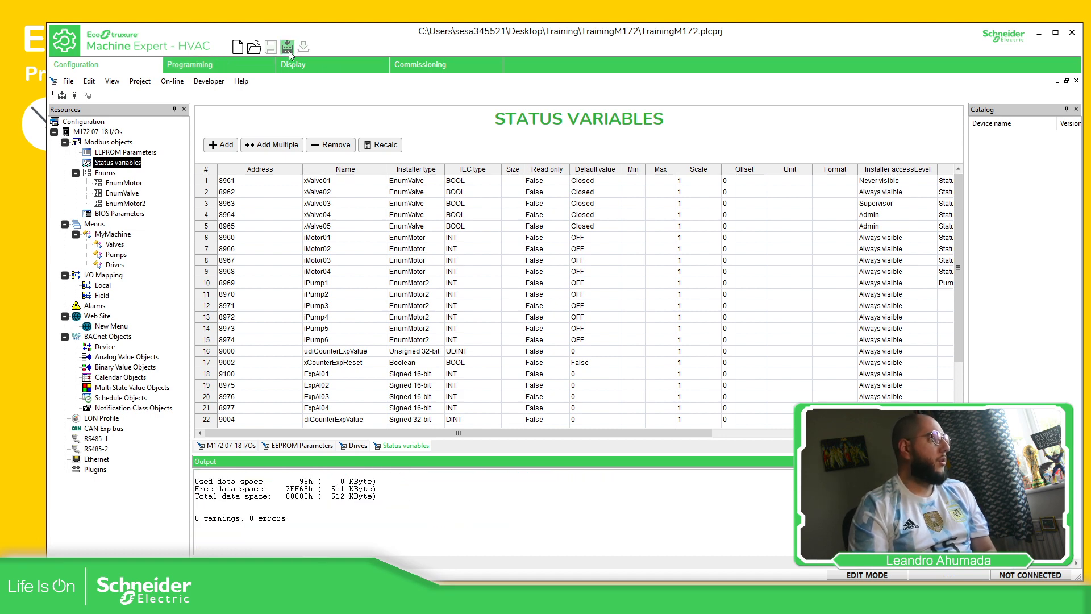
click(288, 49)
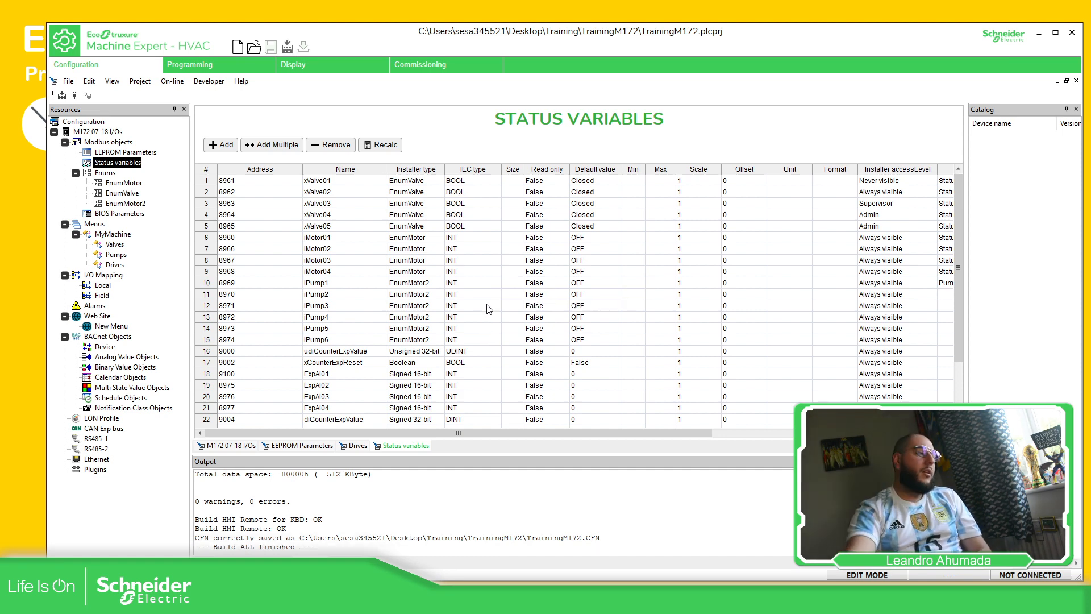
click(205, 81)
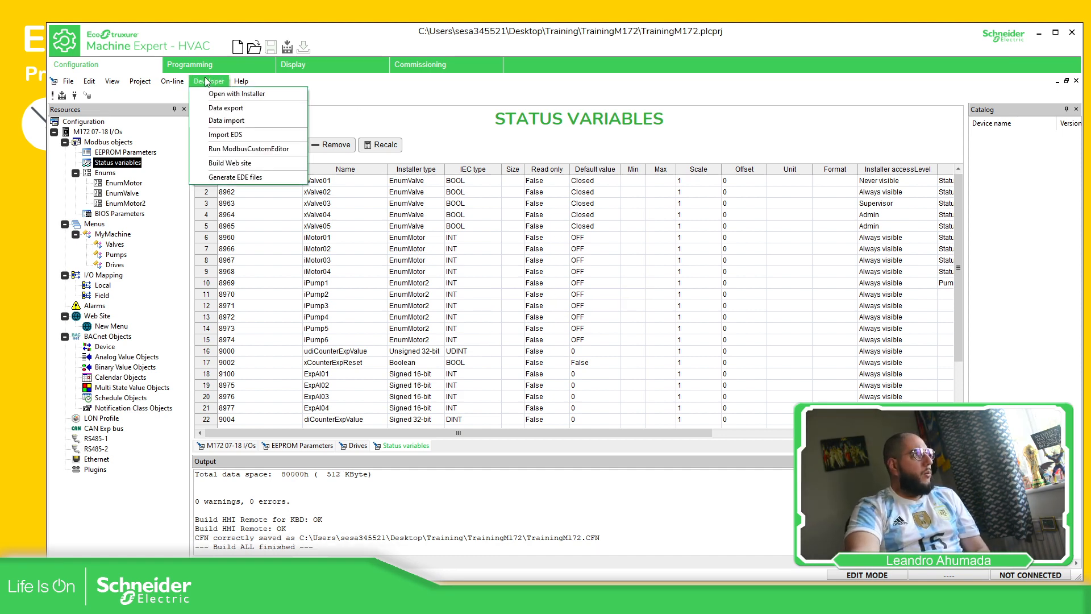
click(228, 94)
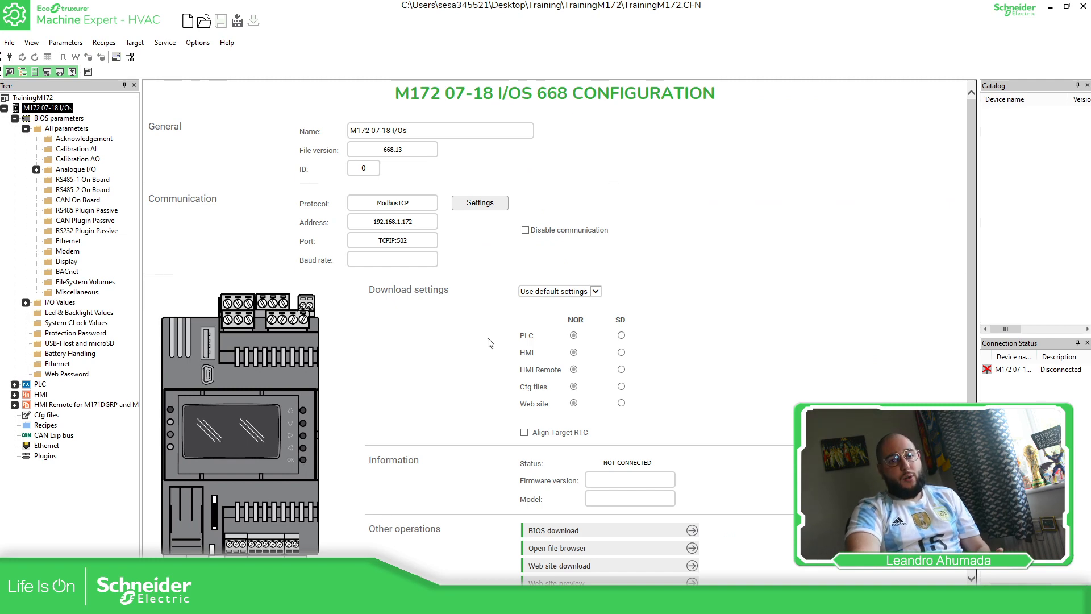
Examine which parameters are listed in the Drives and Valves folders of MyMachine under the TrainingM172 PLC
click(25, 129)
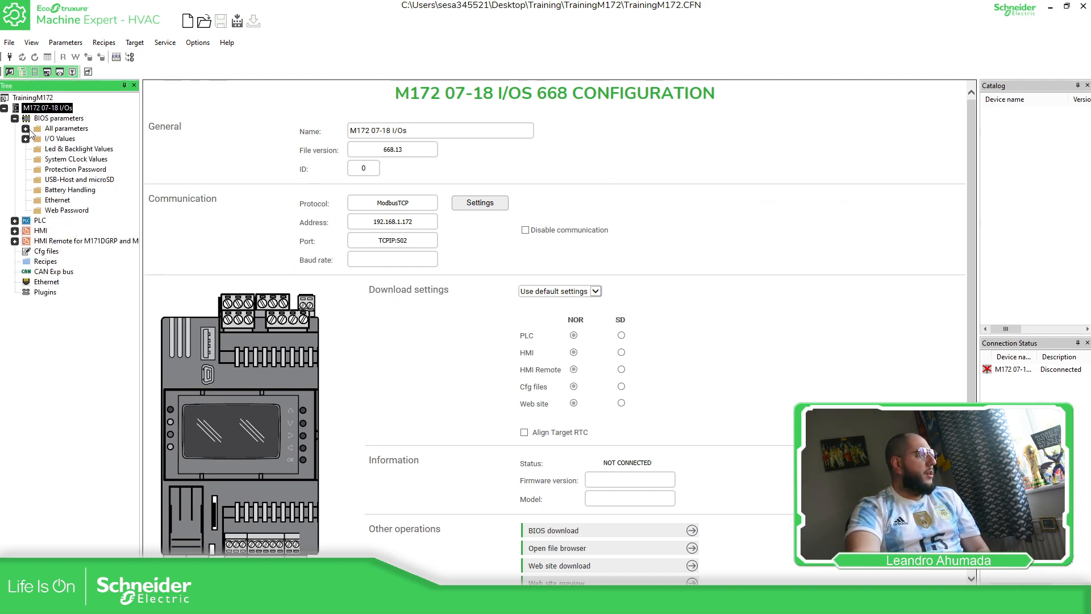
click(15, 220)
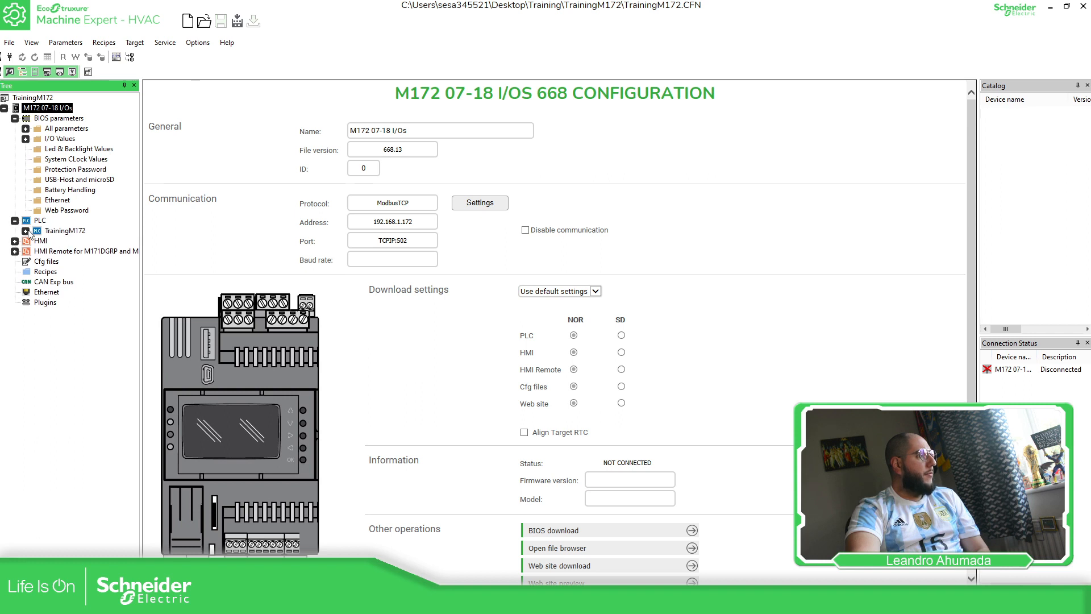
click(26, 231)
click(36, 241)
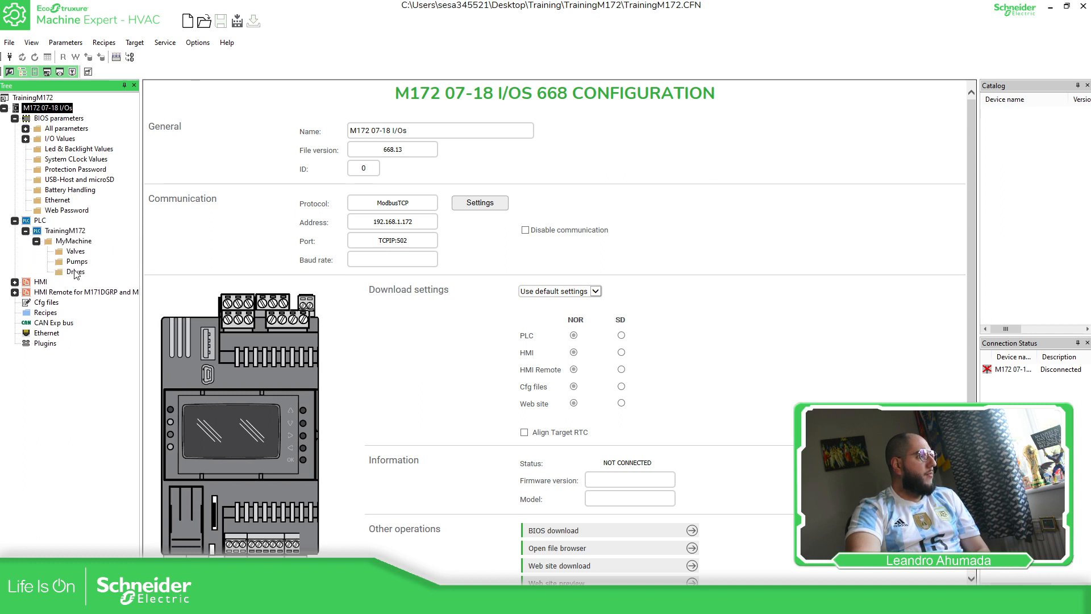
click(76, 271)
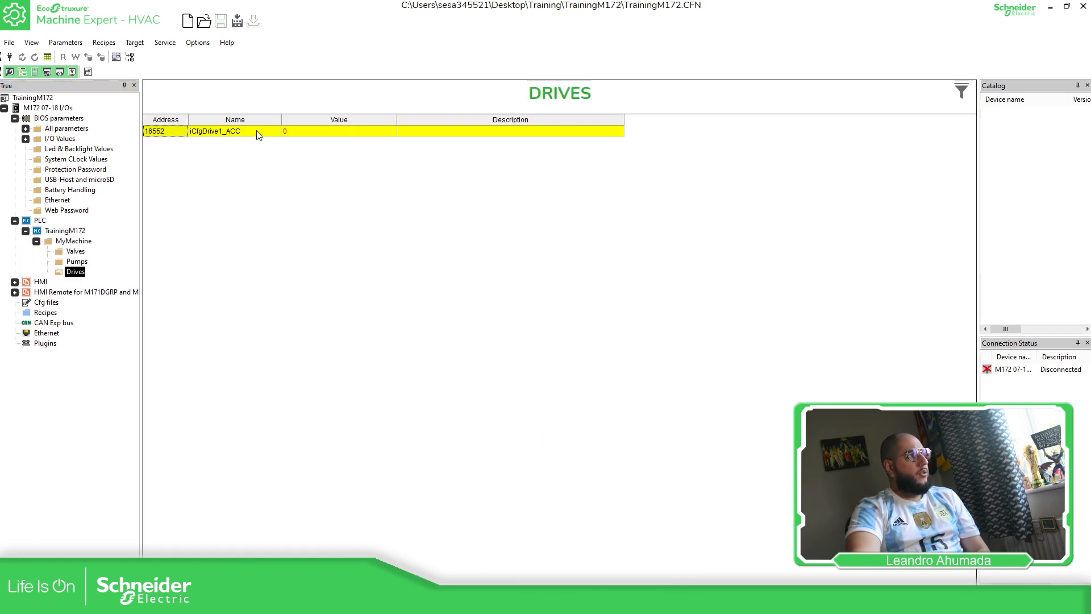
click(74, 253)
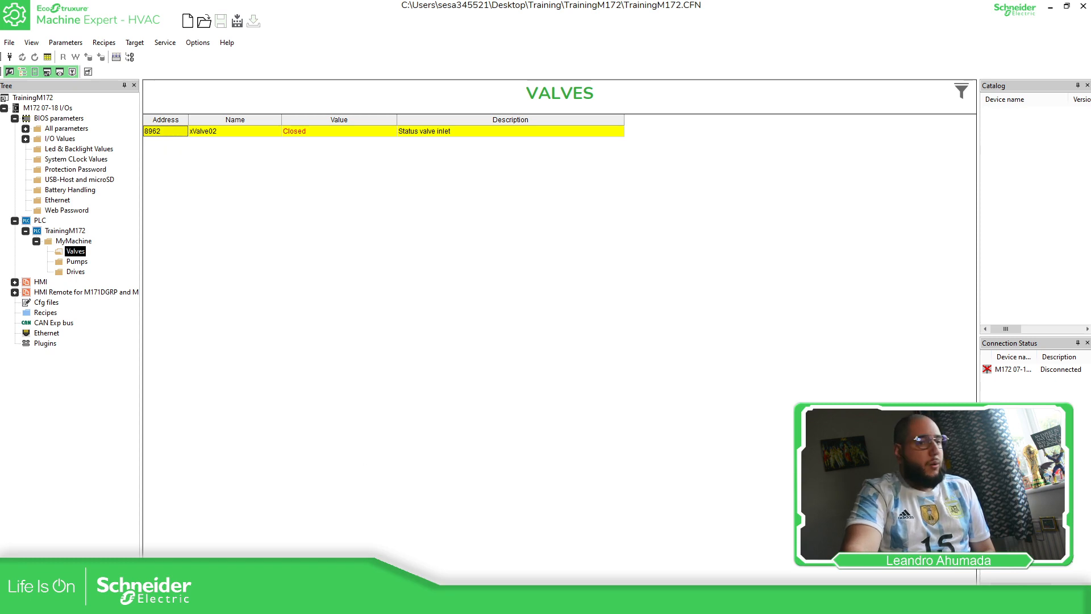
Switch to the TrainingM172.plcprj window, review the EEPROM parameters and status variables, and return to the Installer window
key(alt+Tab)
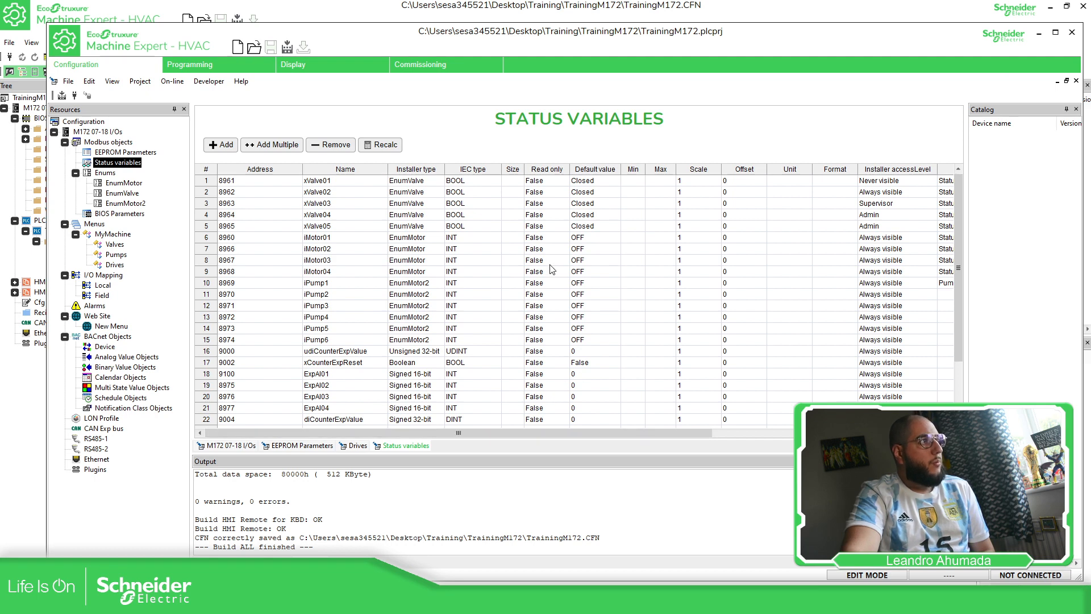
double_click(122, 152)
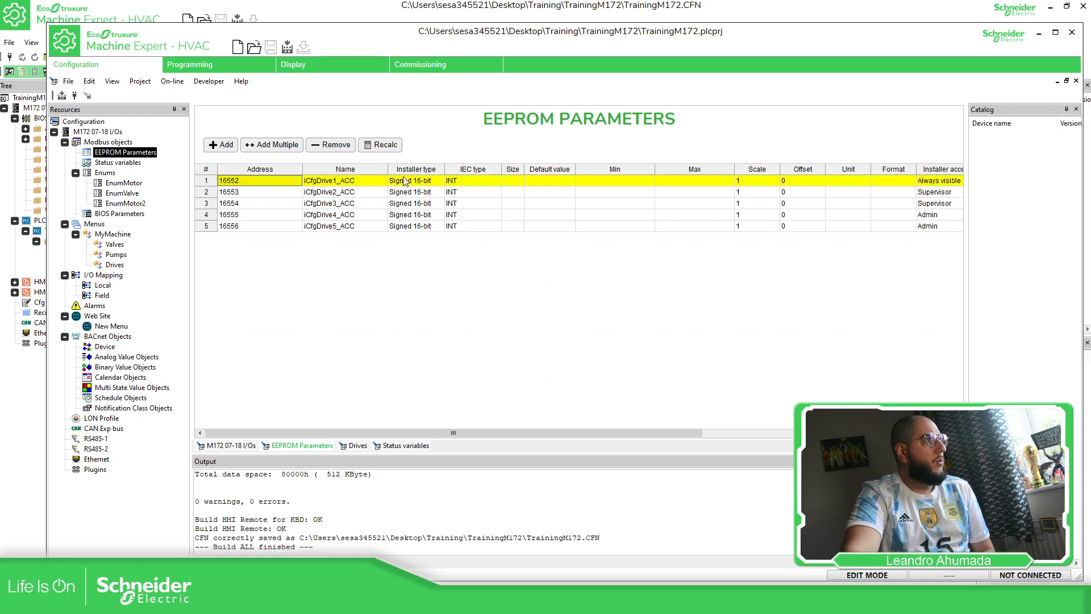
drag(589, 431, 545, 456)
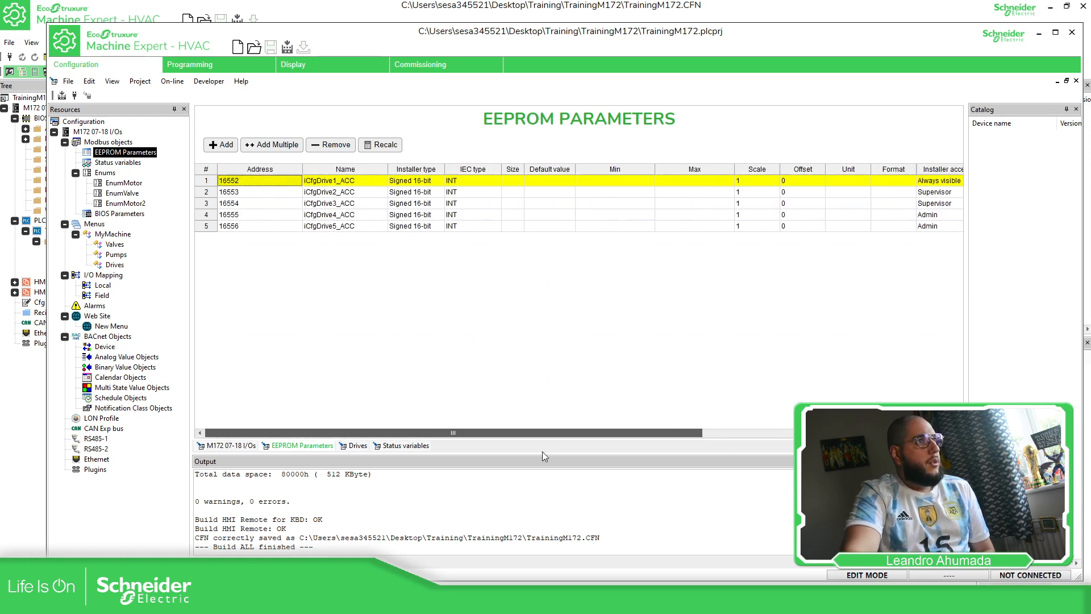
double_click(112, 165)
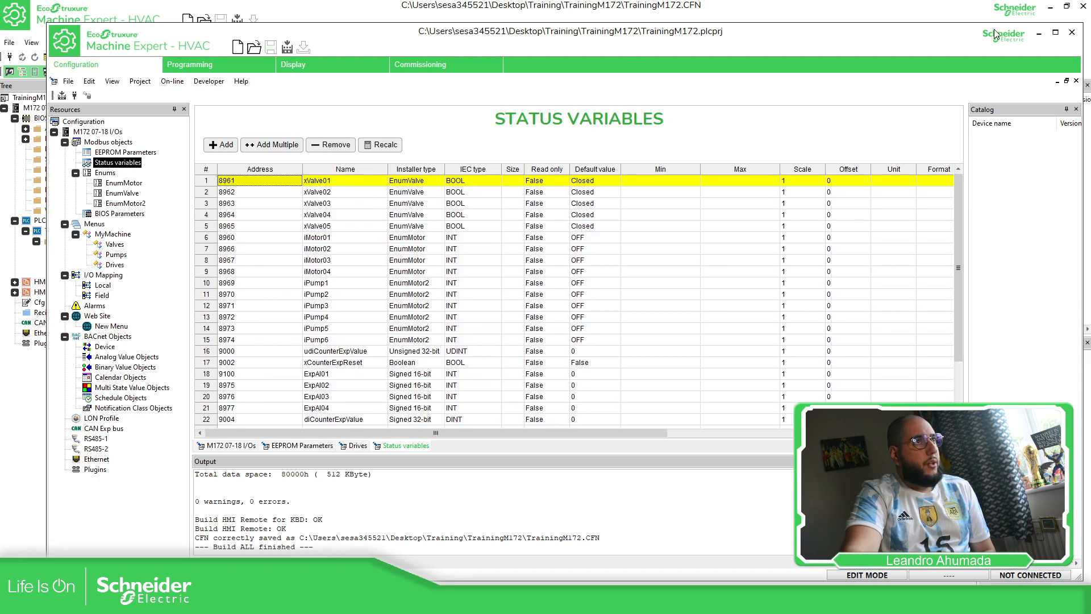
click(858, 11)
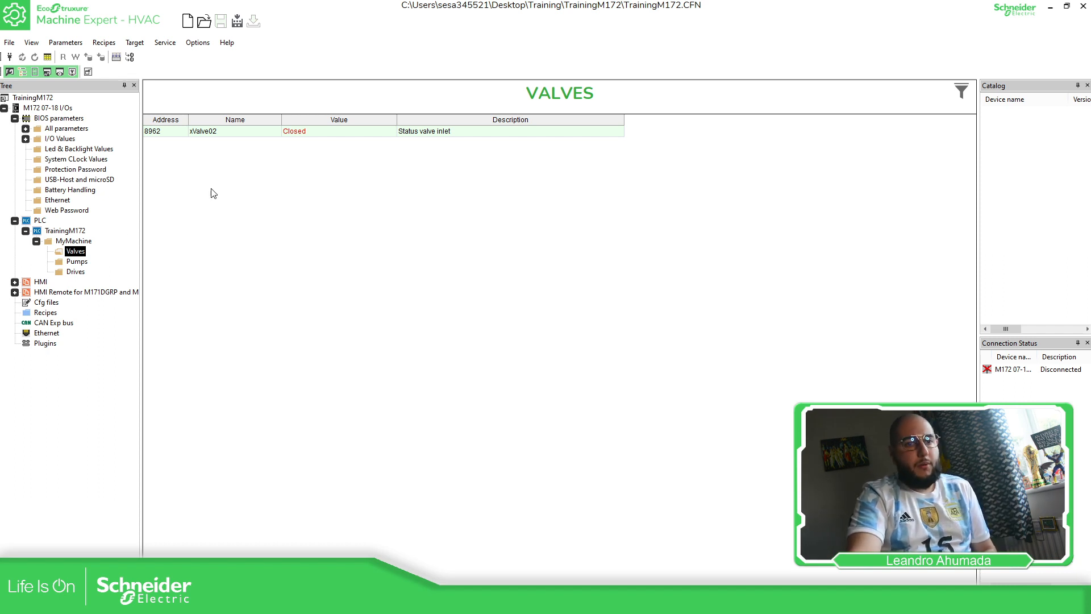
Change the menu access level from Base to Supervisor, entering the Supervisor password
click(8, 43)
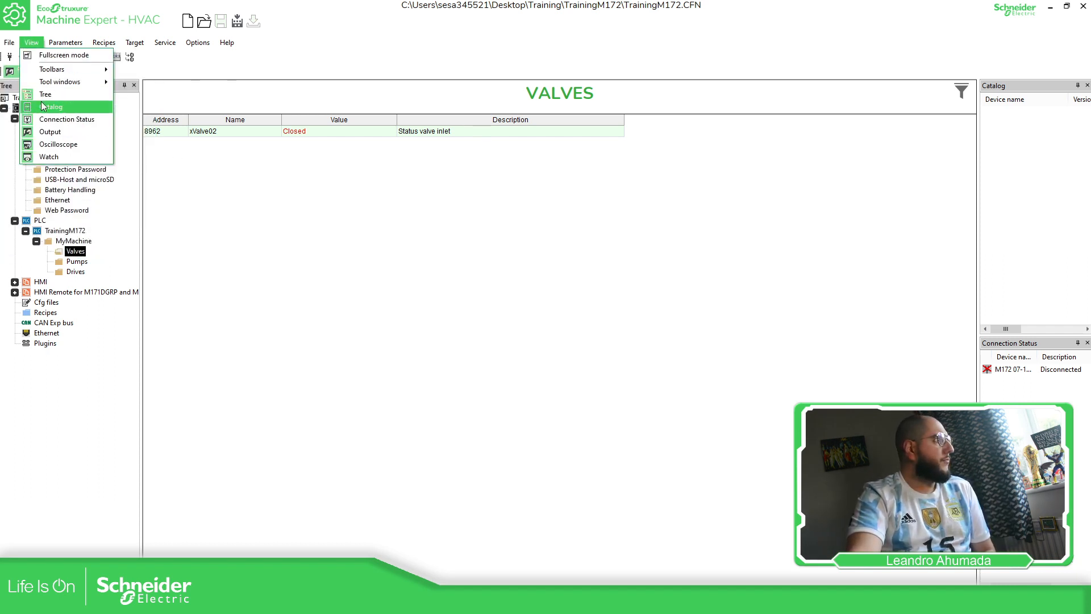
click(62, 172)
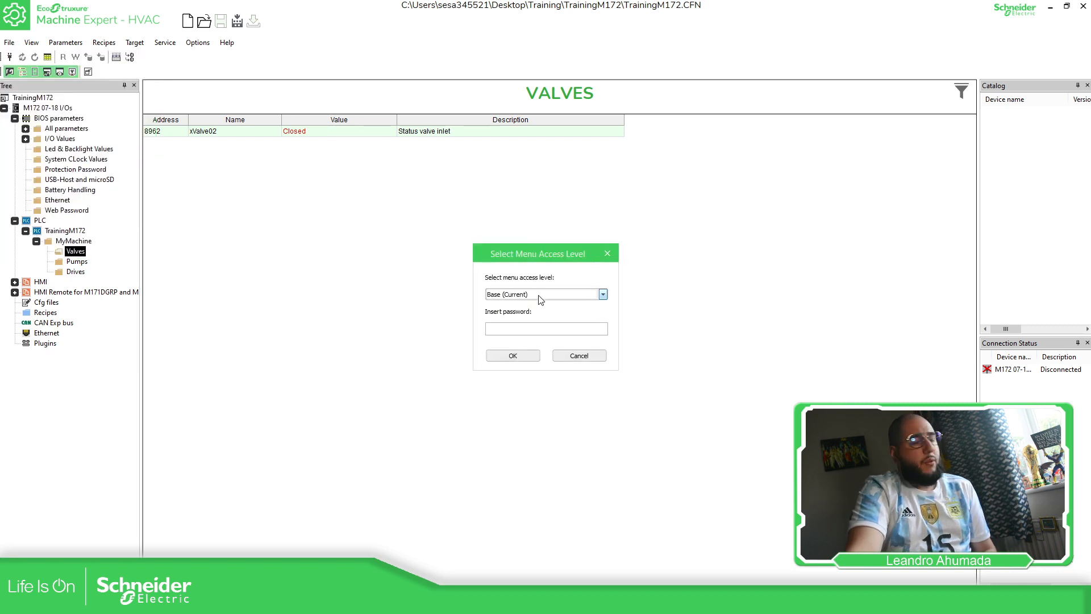
click(540, 295)
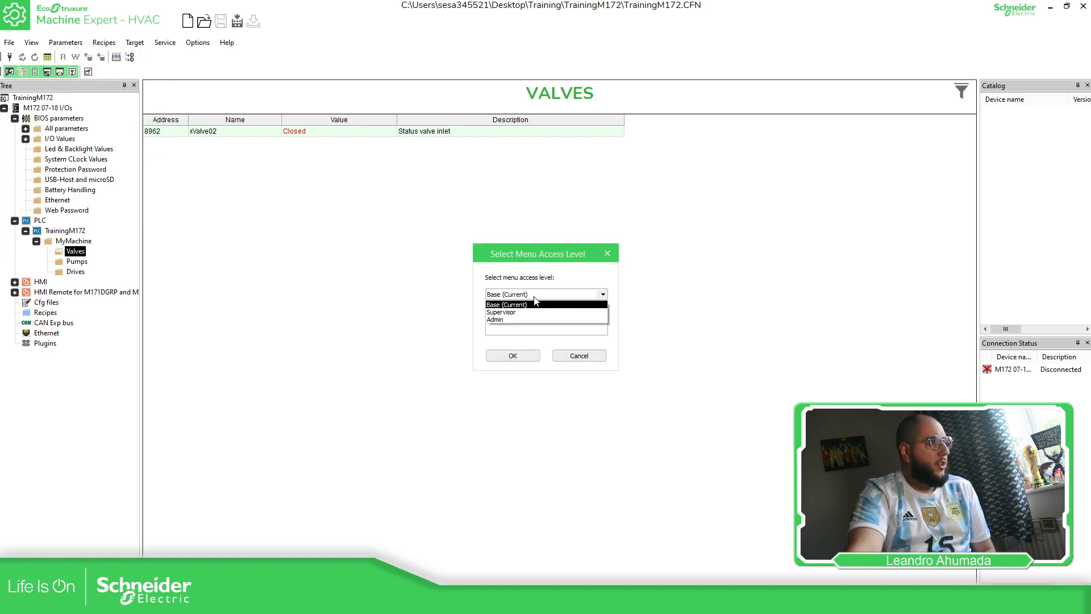
click(504, 312)
click(515, 326)
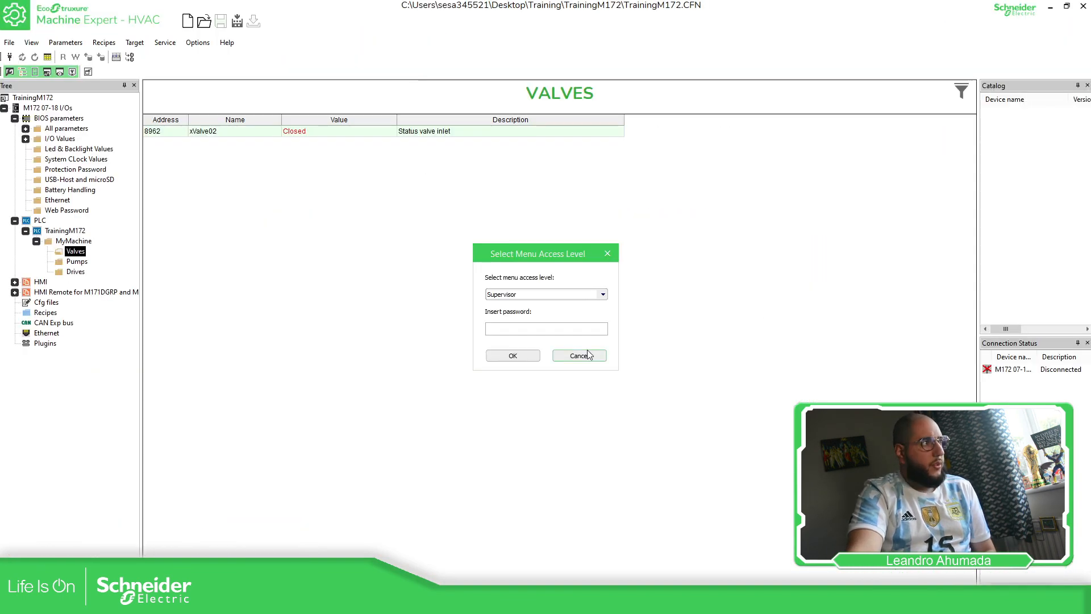
click(529, 327)
text(•••••••)
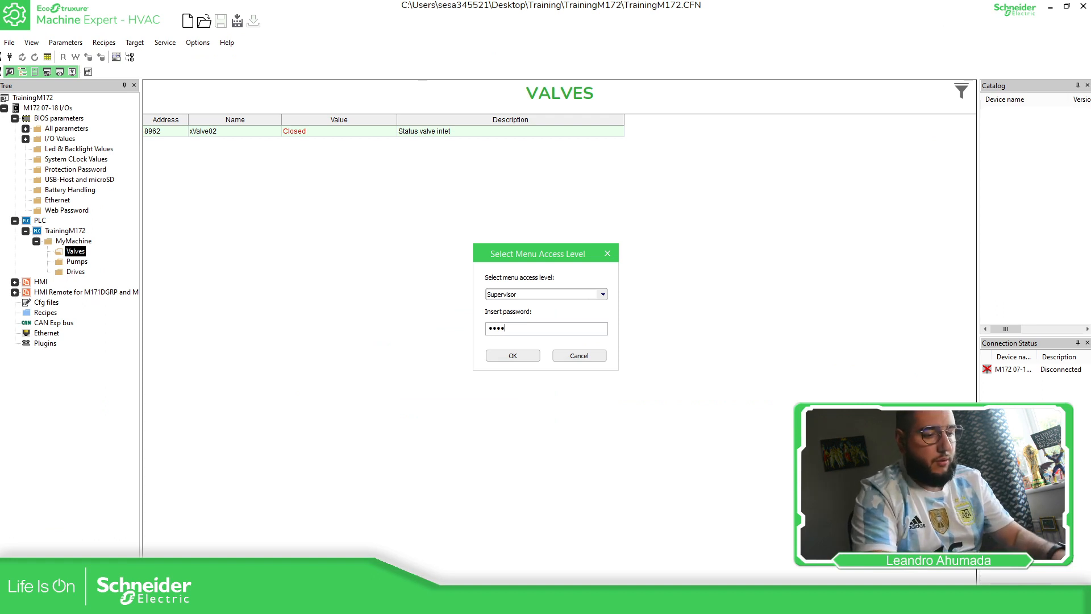
click(512, 356)
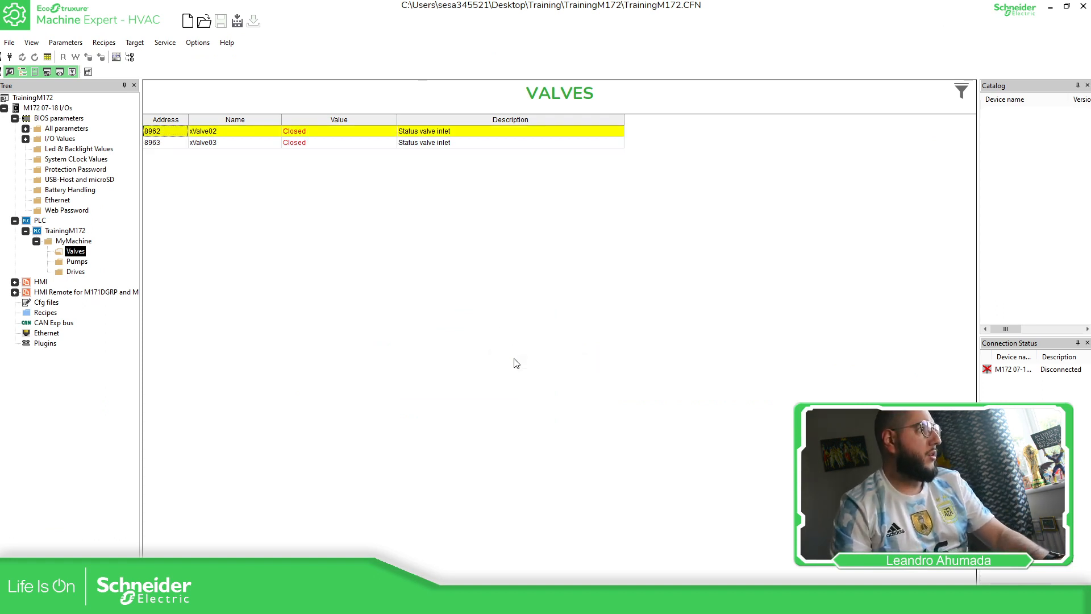
Examine which parameters the Valves and Drives folders of MyMachine list at Supervisor level
click(221, 143)
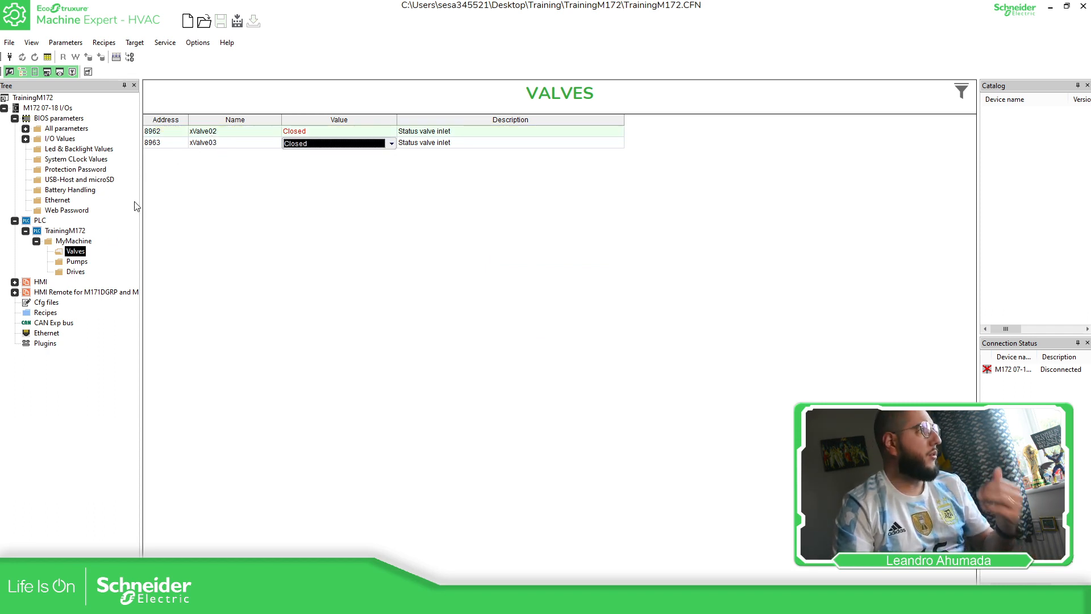
click(76, 272)
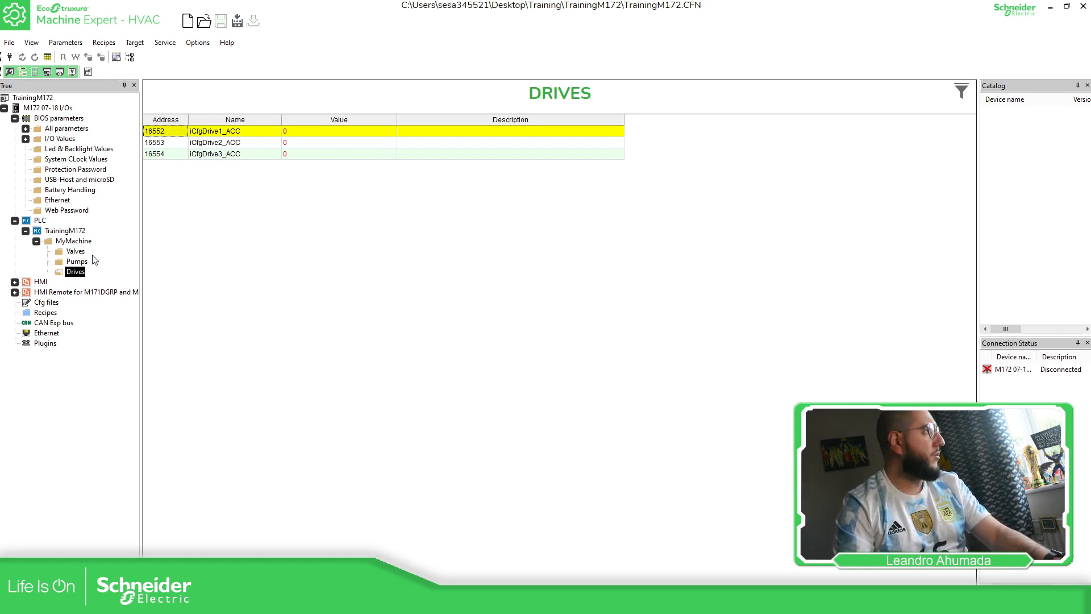
click(67, 242)
click(75, 252)
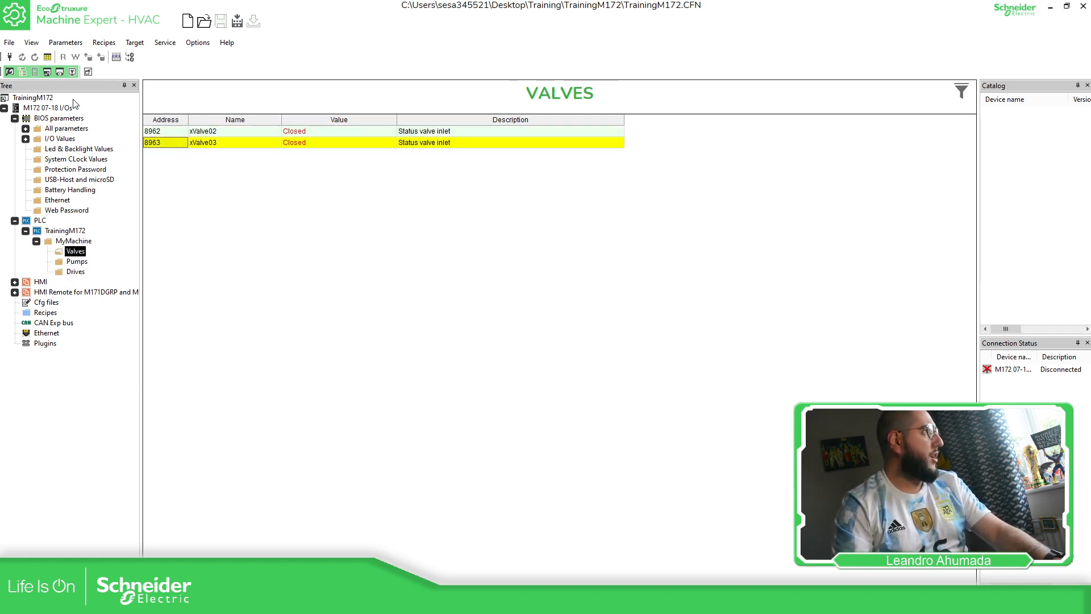
Set the menu access level back to Base without a password and check the parameters in the Drives folder
click(16, 43)
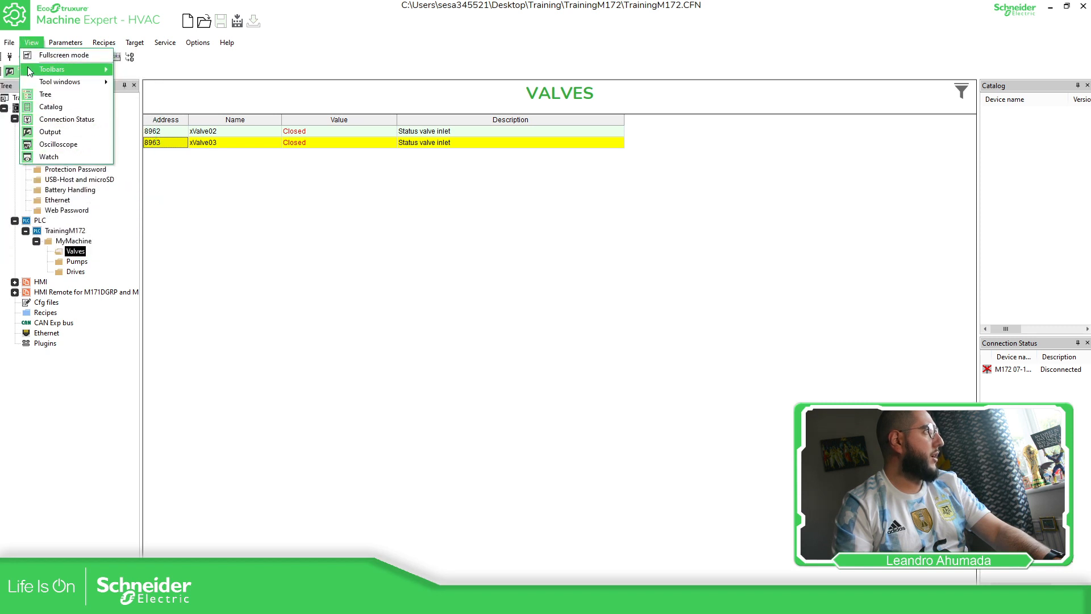
click(50, 172)
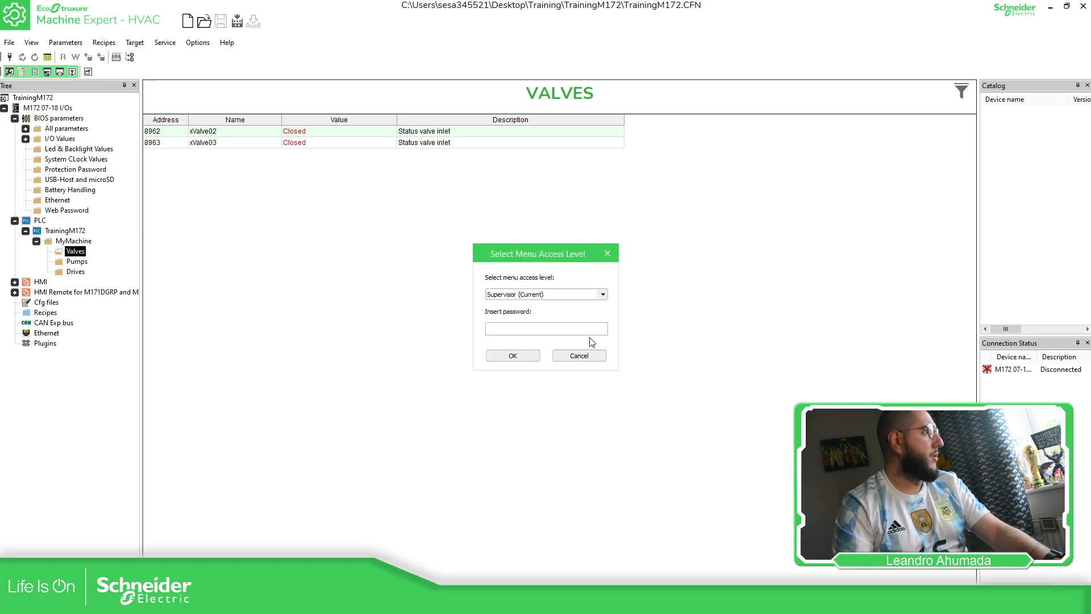
click(520, 295)
click(493, 305)
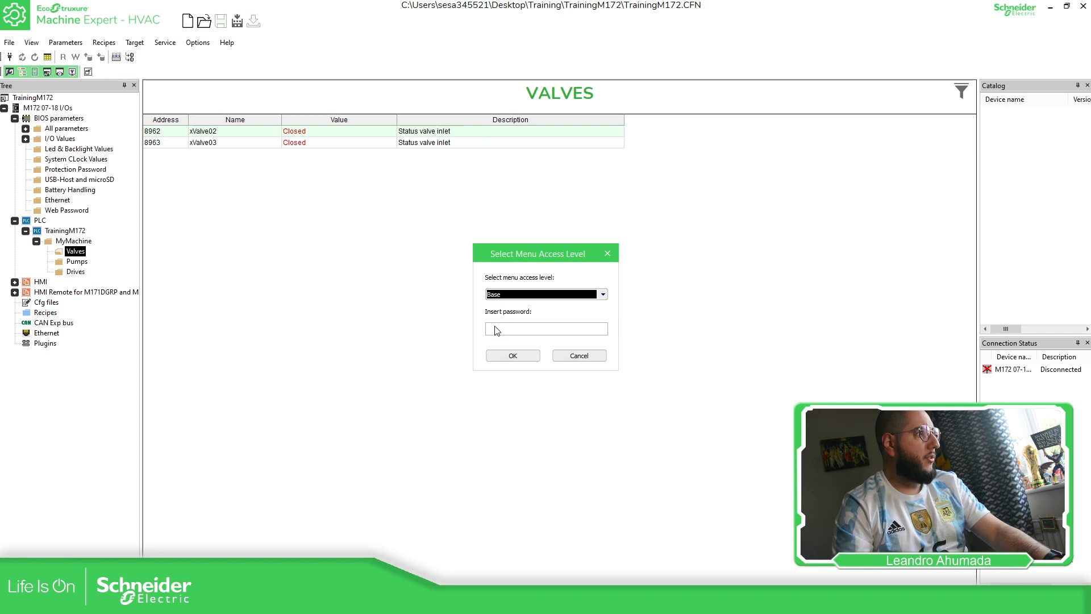
click(512, 355)
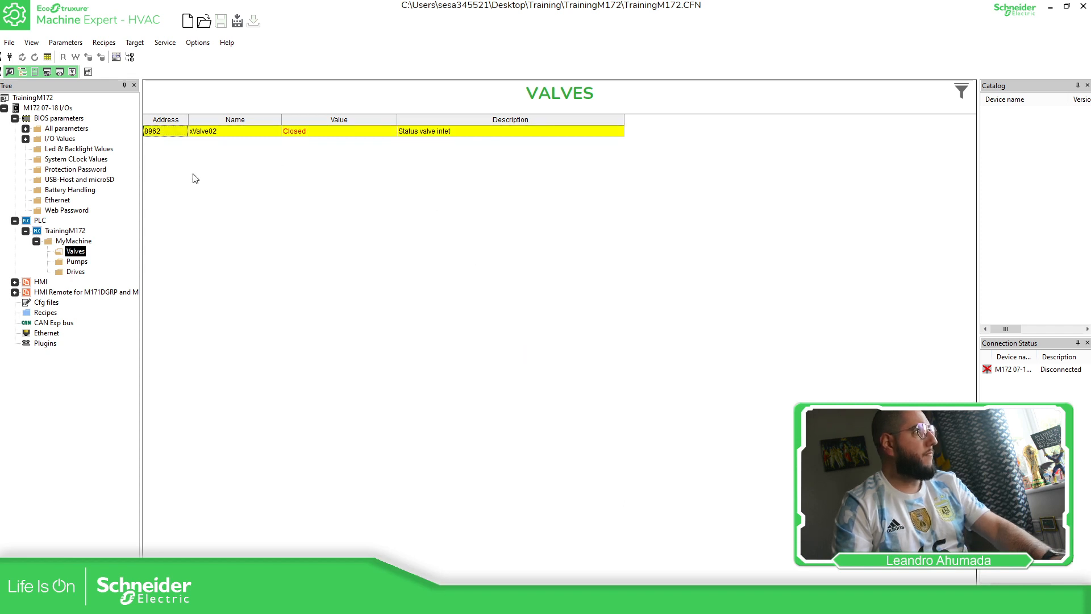
click(80, 271)
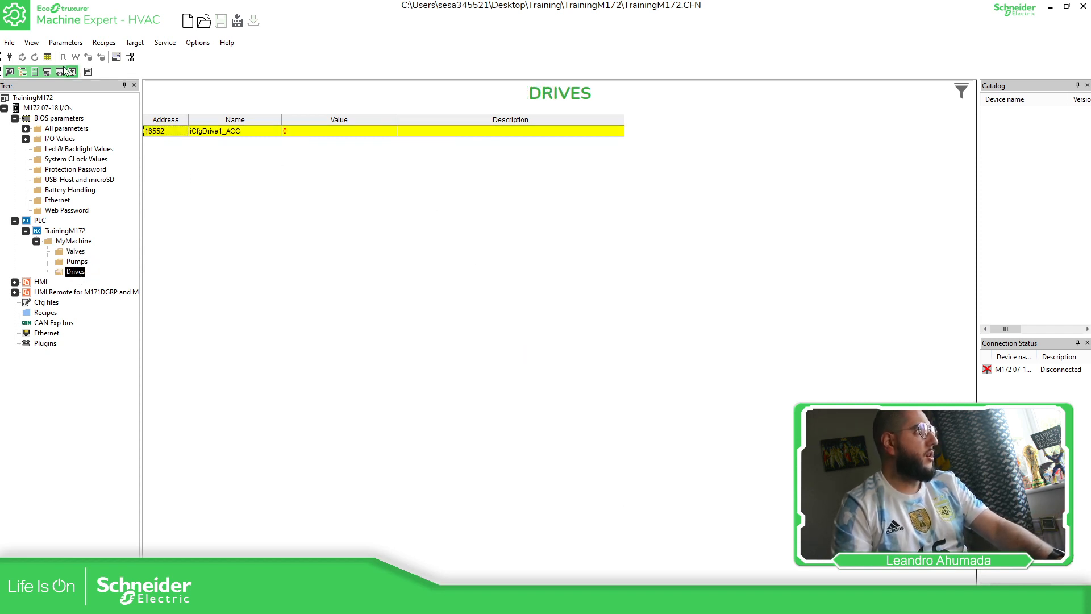
Change the menu access level to Admin, entering the Admin password, while the Drives folder is open
click(9, 43)
click(64, 172)
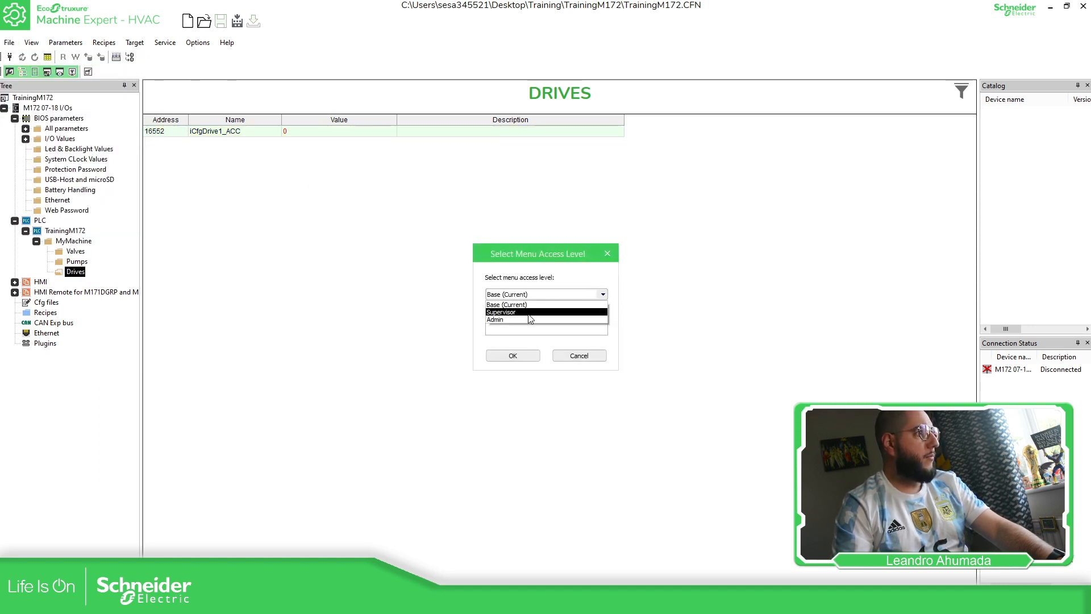
click(534, 305)
click(516, 329)
text(•)
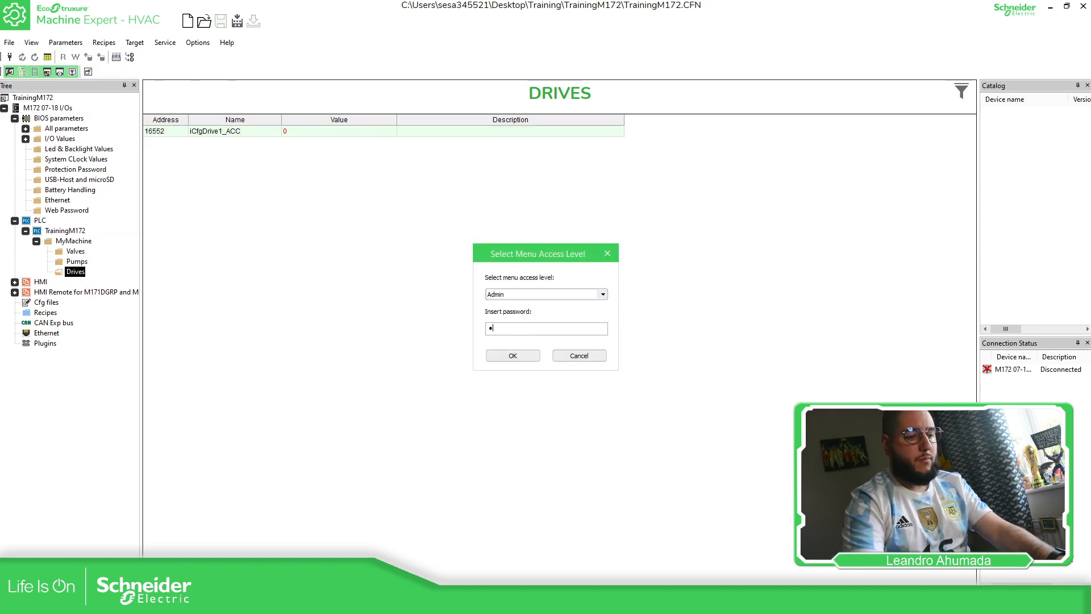
text(•••)
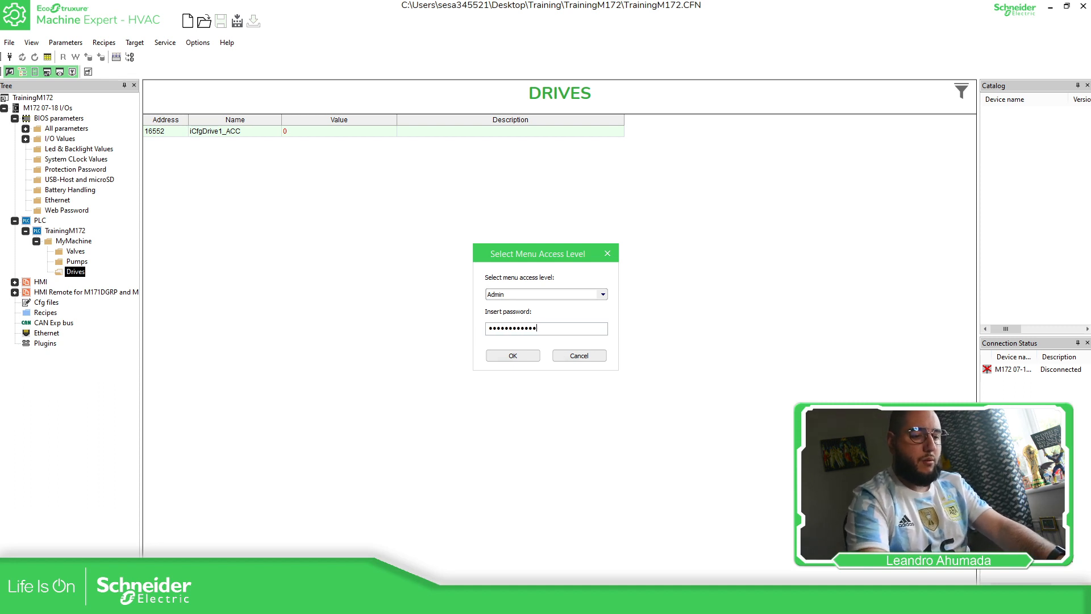
click(515, 356)
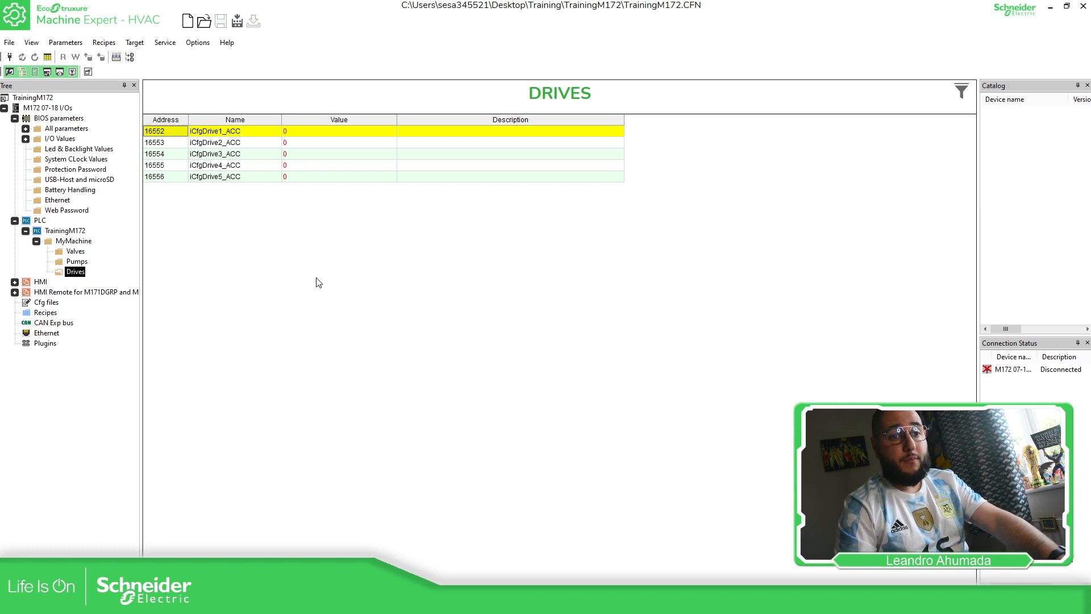
Change the menu access level password for Admin, entering the current password and a confirmed new password
click(9, 42)
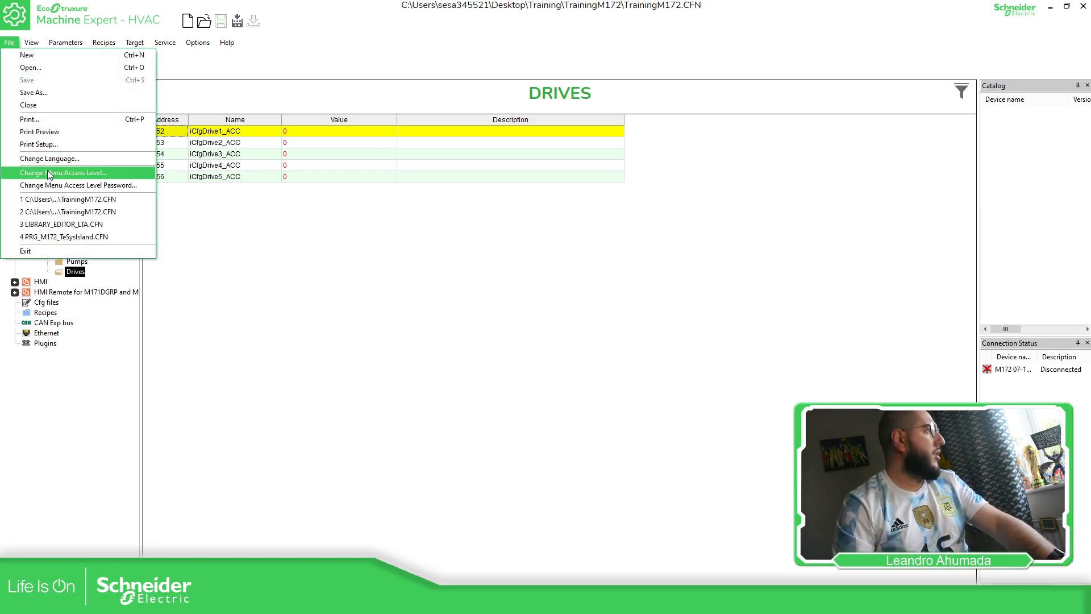
click(72, 186)
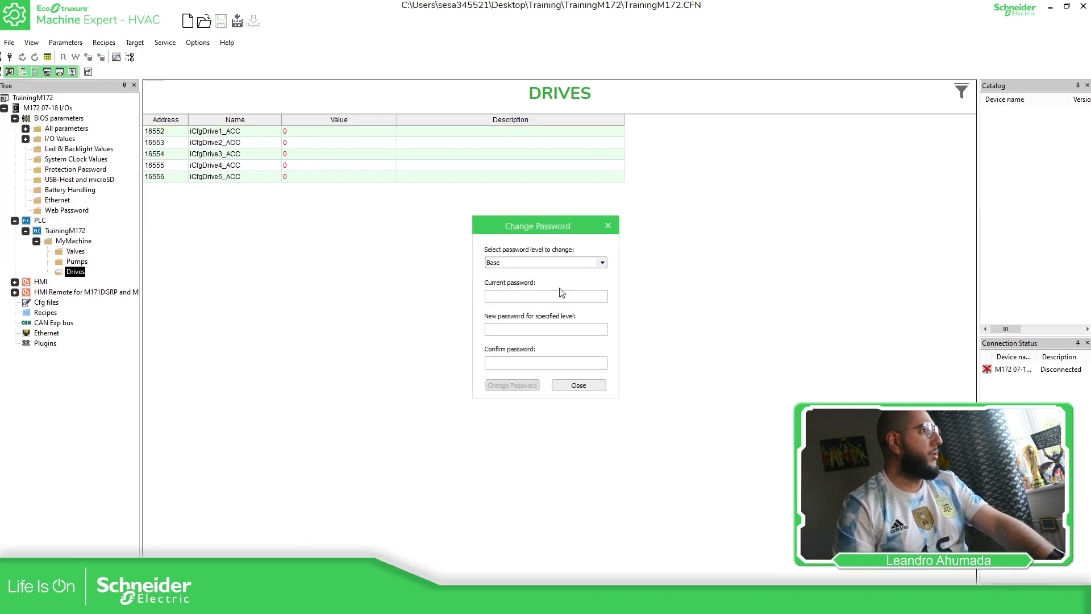
click(534, 263)
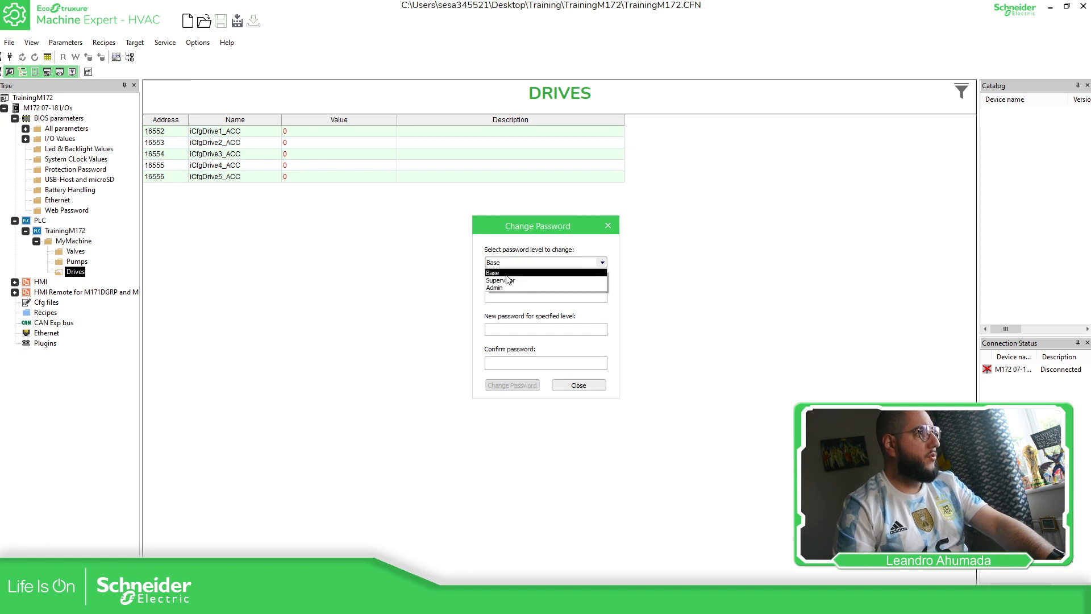
click(507, 288)
click(508, 295)
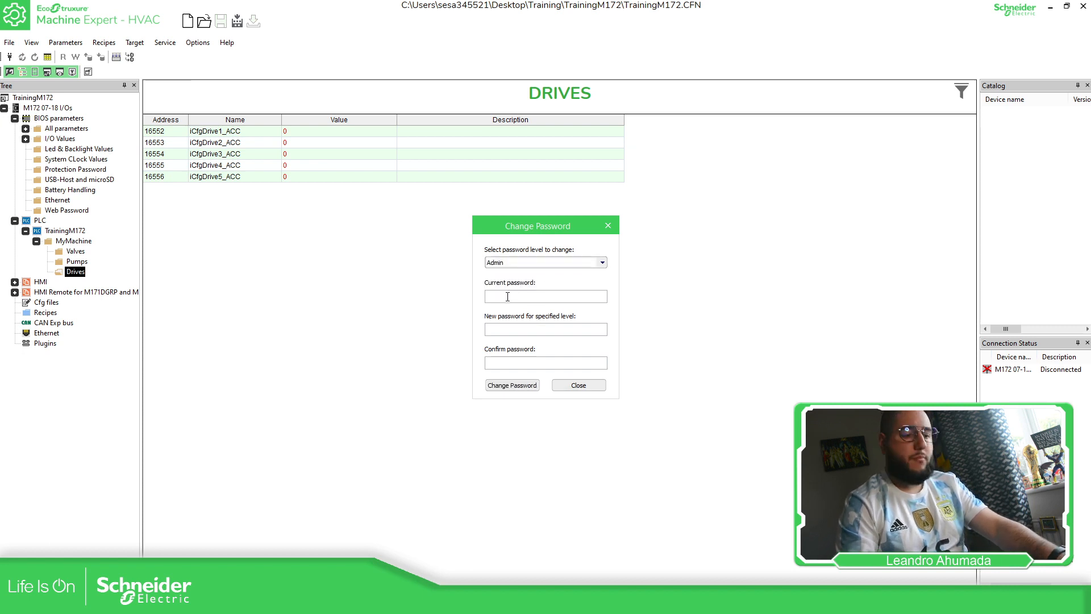
text(•••••••••)
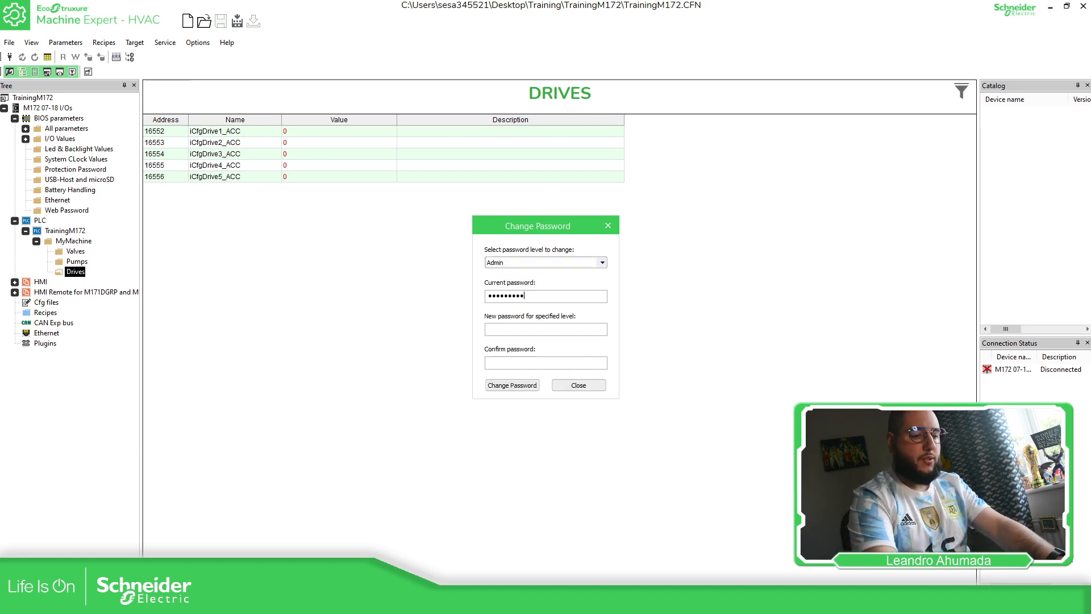
text(••)
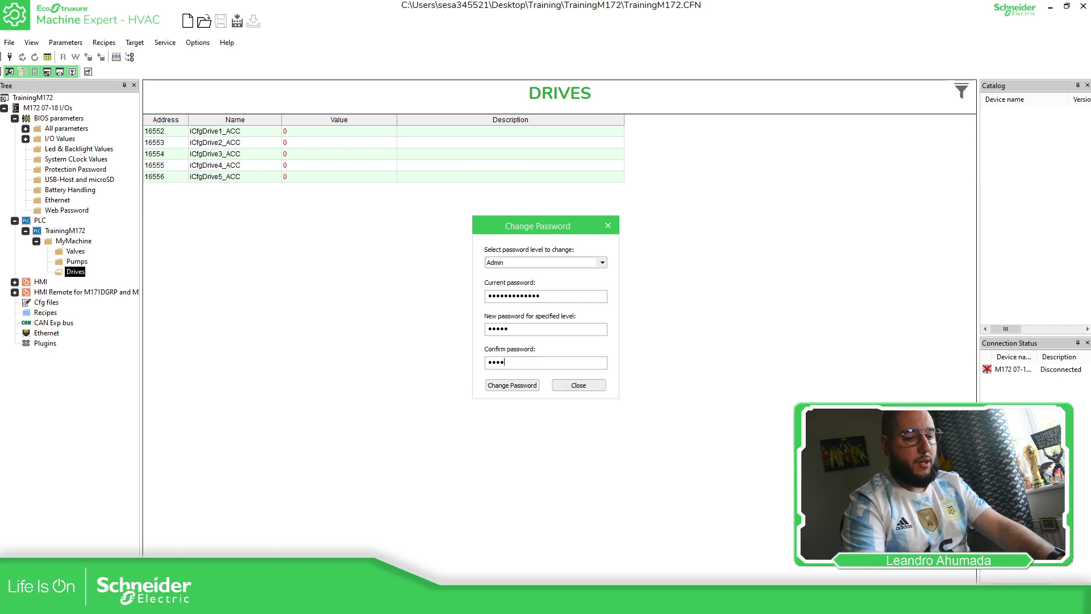
click(510, 386)
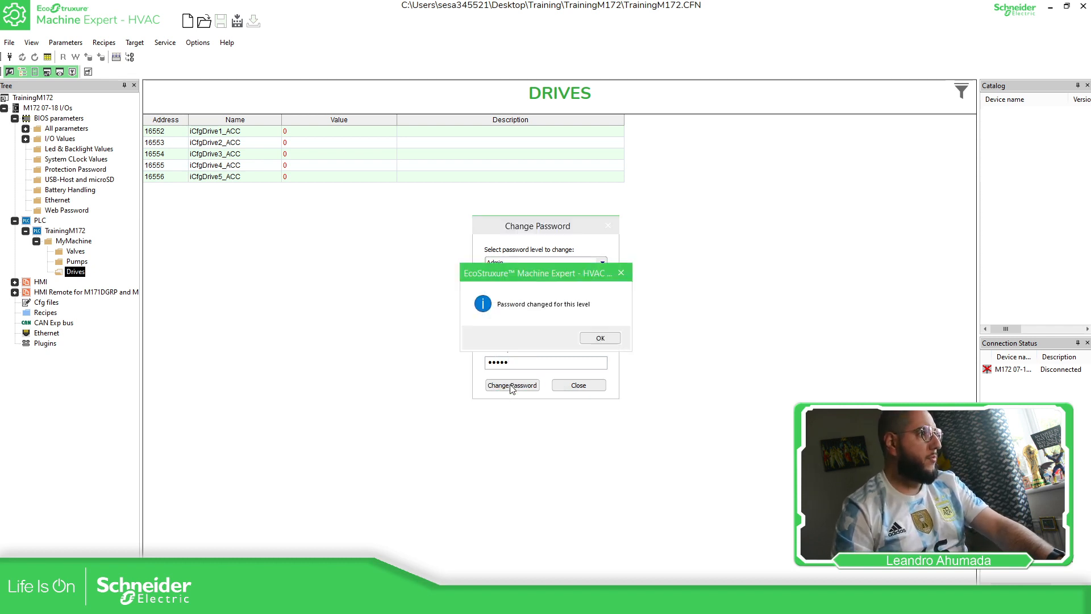
click(599, 338)
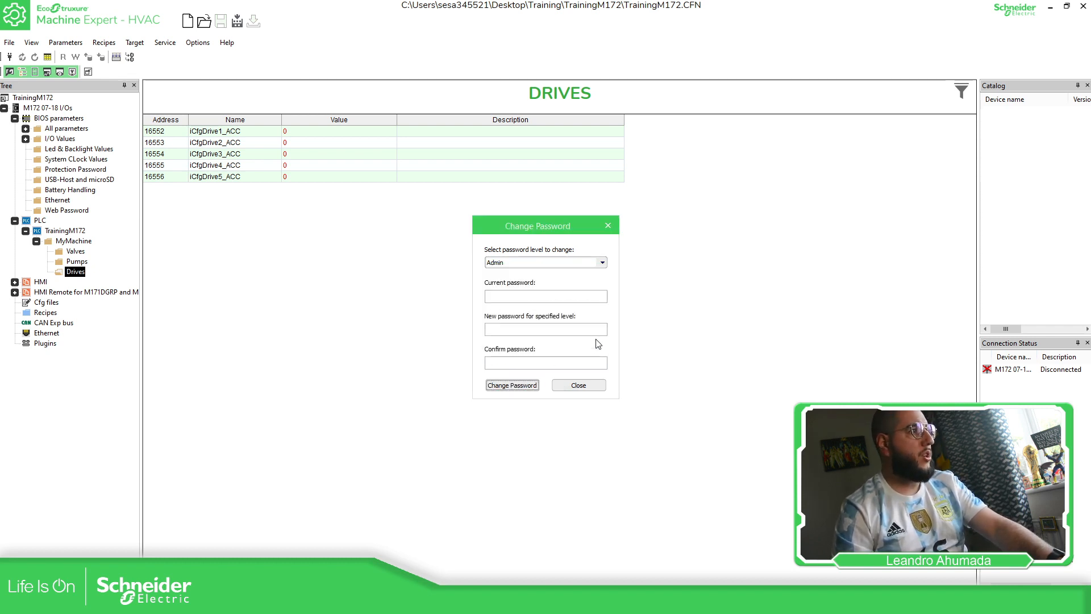
click(577, 390)
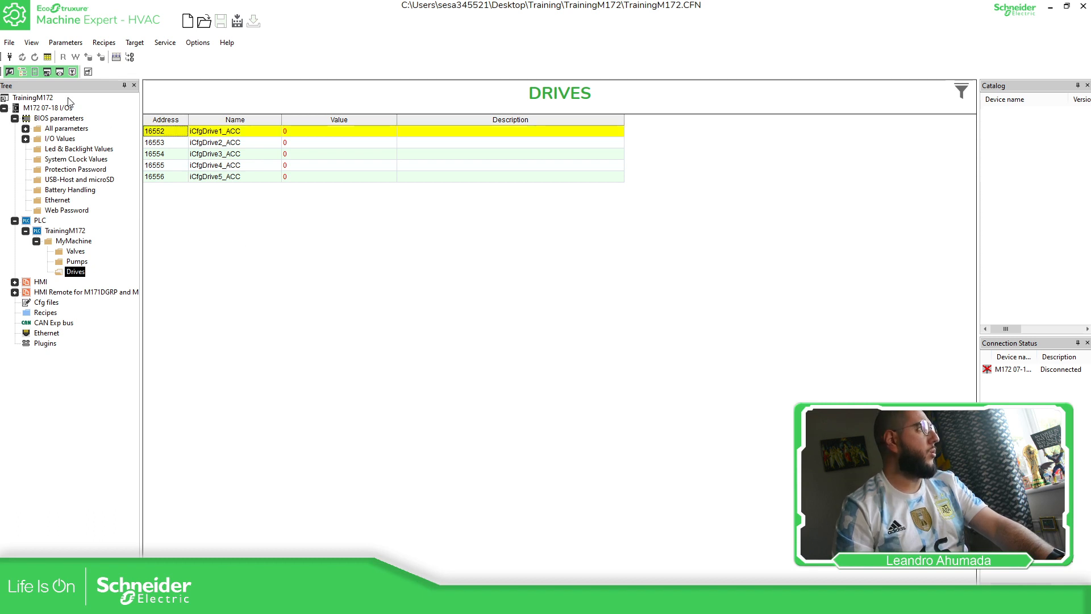
Return the menu access level from Admin to Base, leaving the password empty
click(32, 43)
click(10, 42)
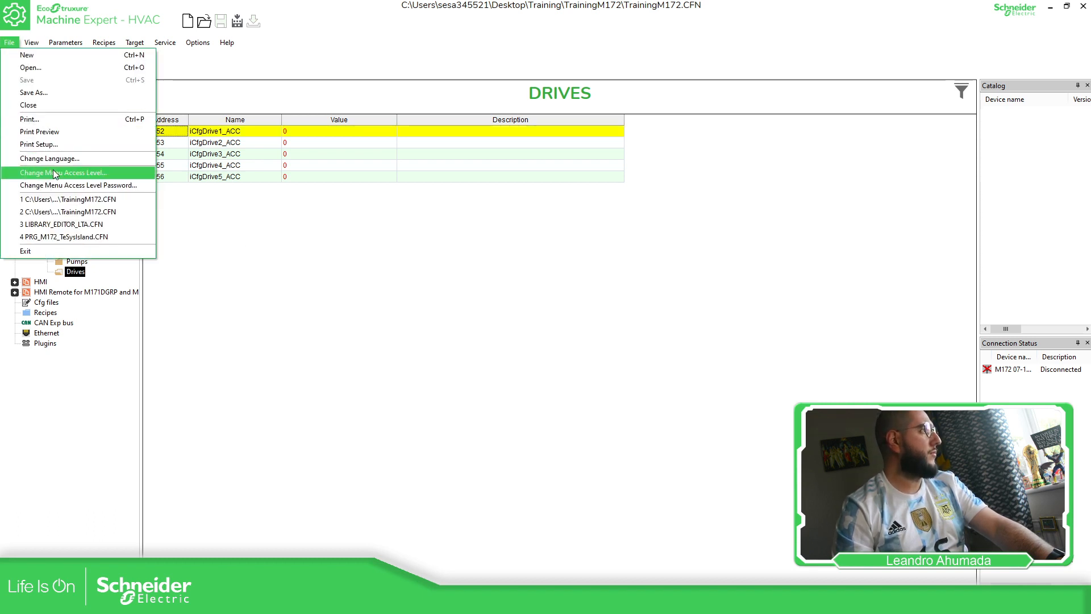
click(87, 173)
click(528, 294)
click(518, 313)
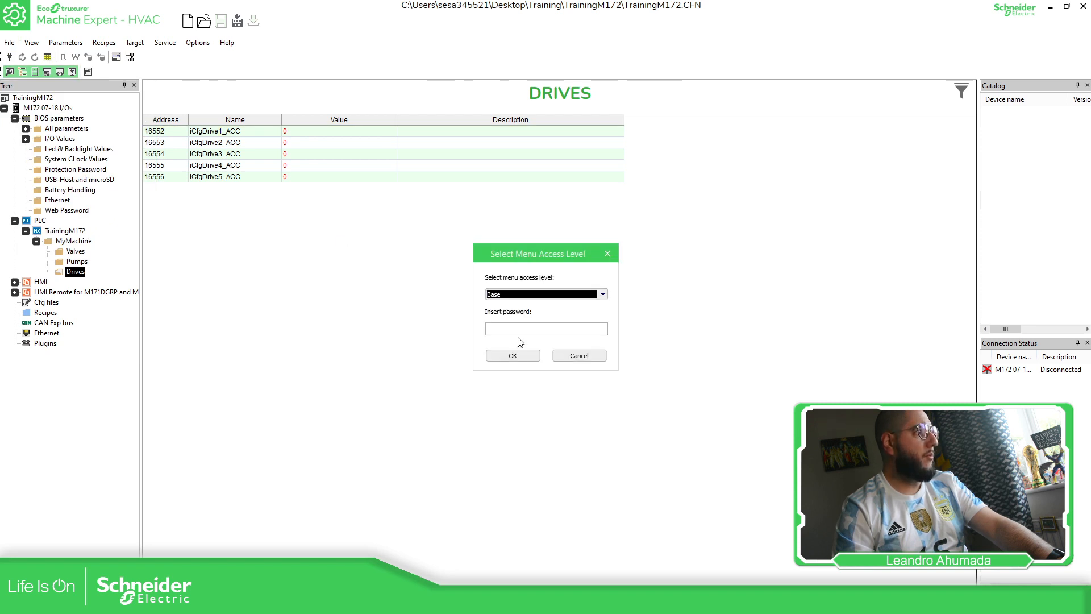
click(517, 356)
Switch the menu access level to Admin using the newly set Admin password
click(10, 43)
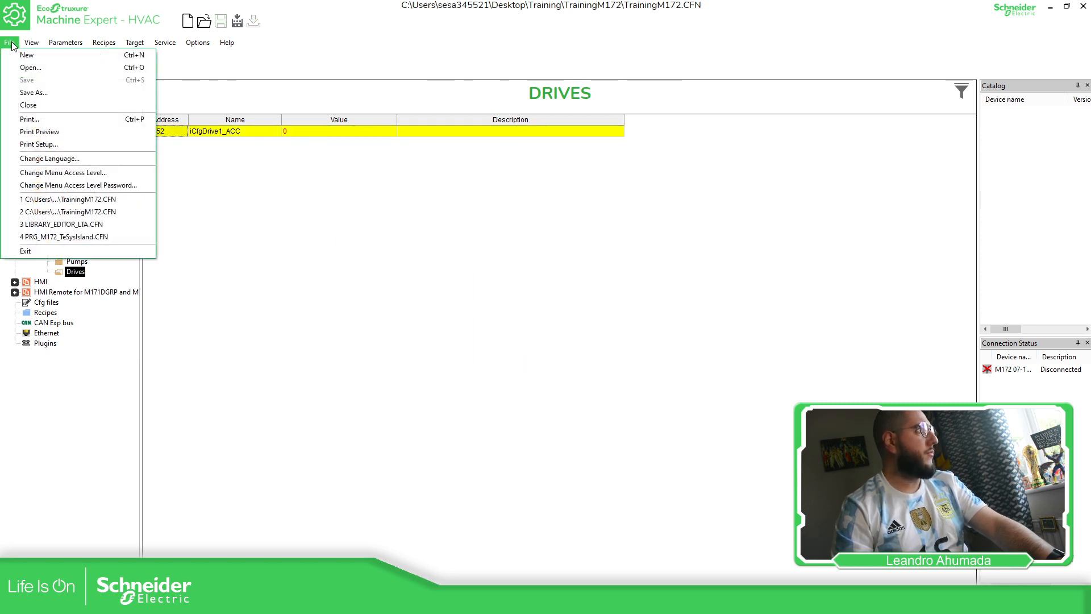
click(80, 172)
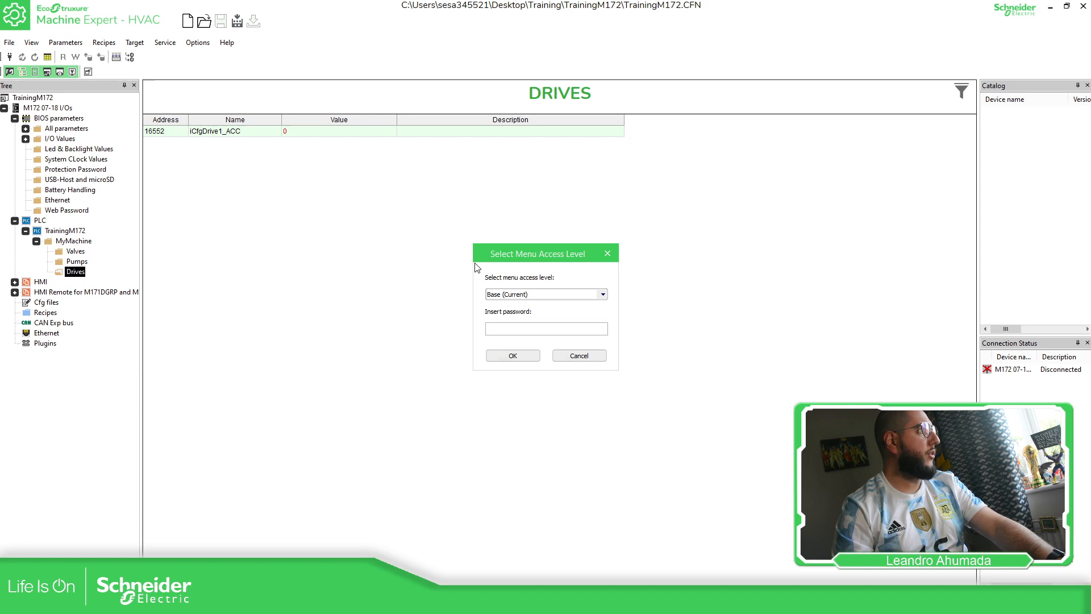
click(529, 294)
click(517, 320)
click(513, 329)
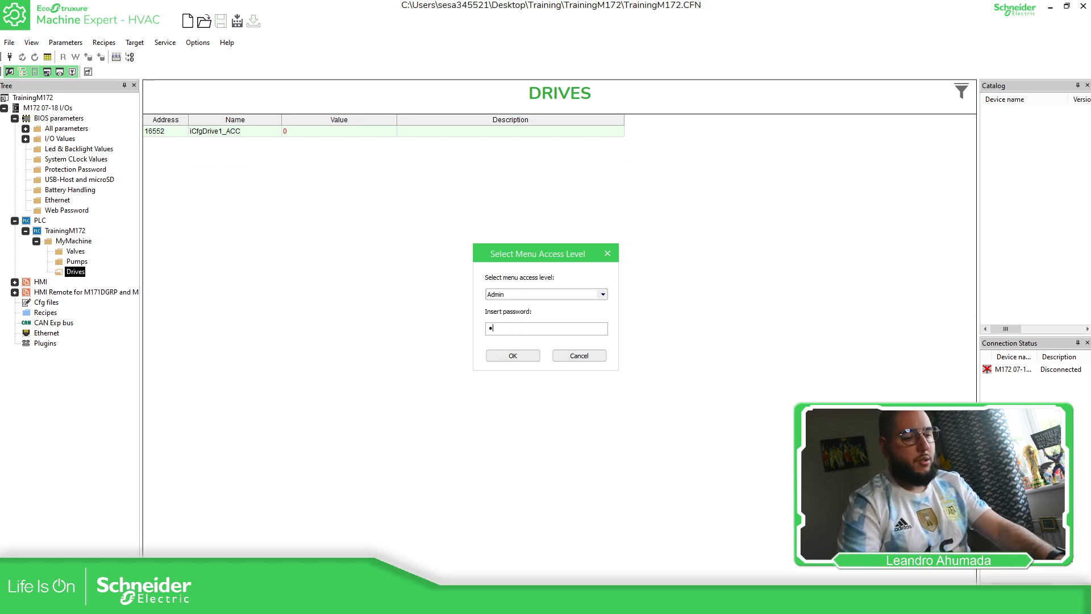
click(503, 356)
Change the menu access level password for Admin again, entering the current password and a confirmed new password
click(9, 42)
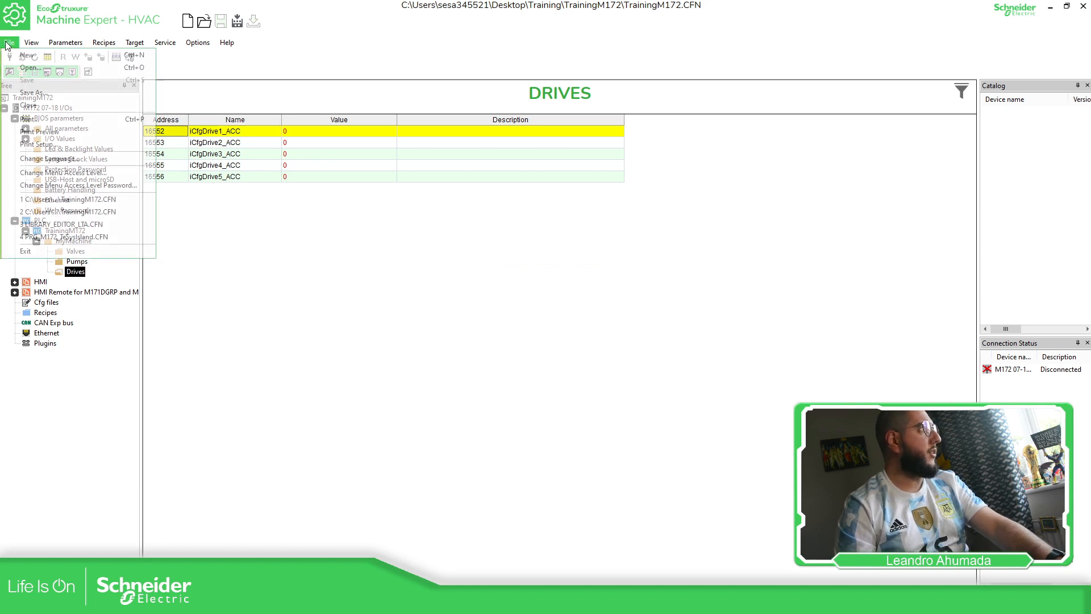
click(73, 186)
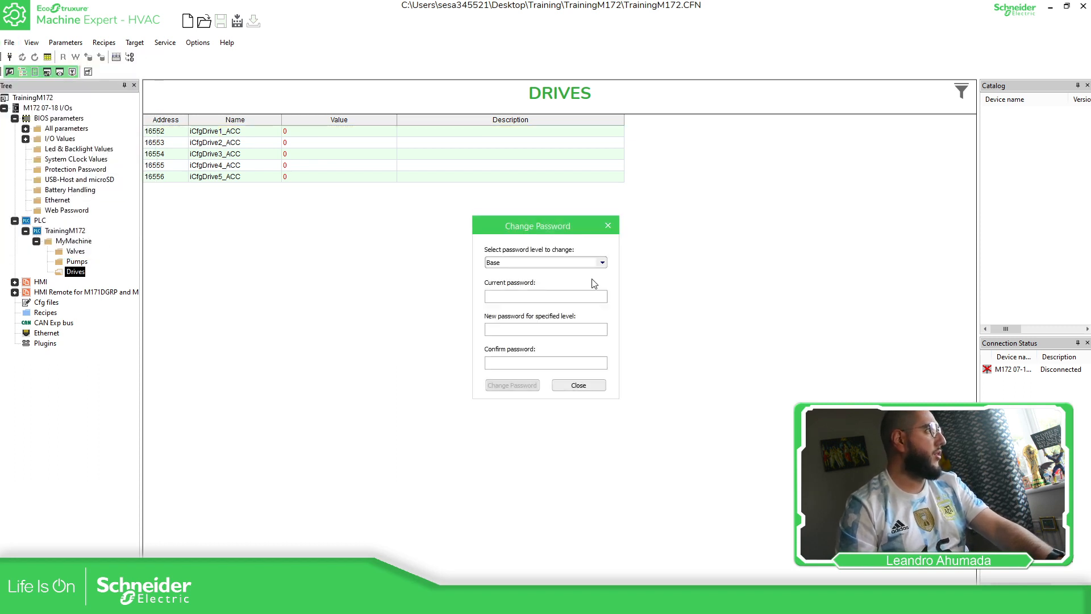
click(525, 263)
click(495, 287)
click(509, 297)
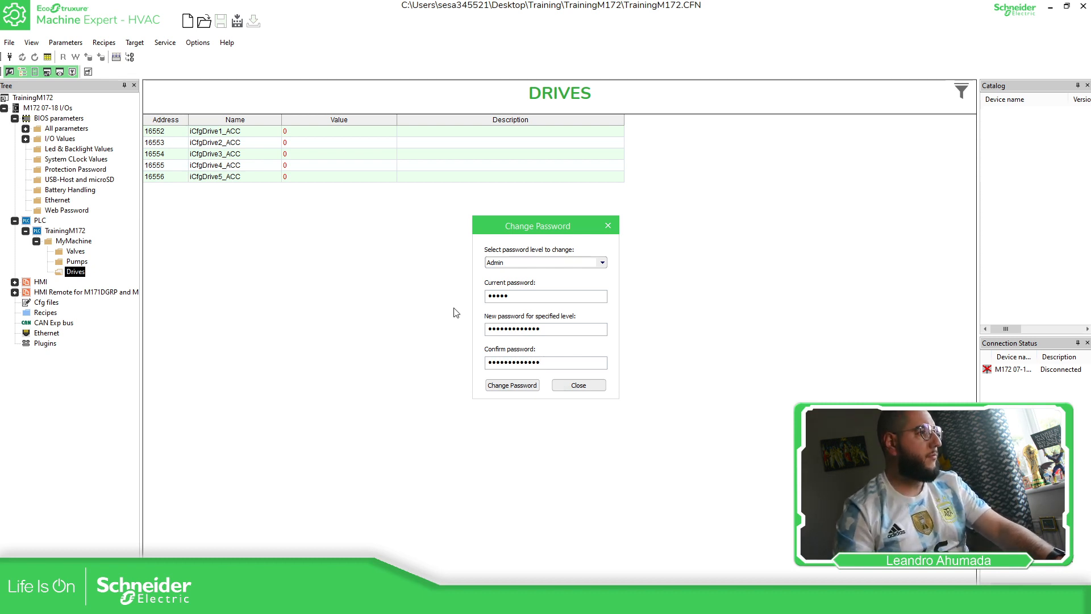
click(499, 387)
click(597, 342)
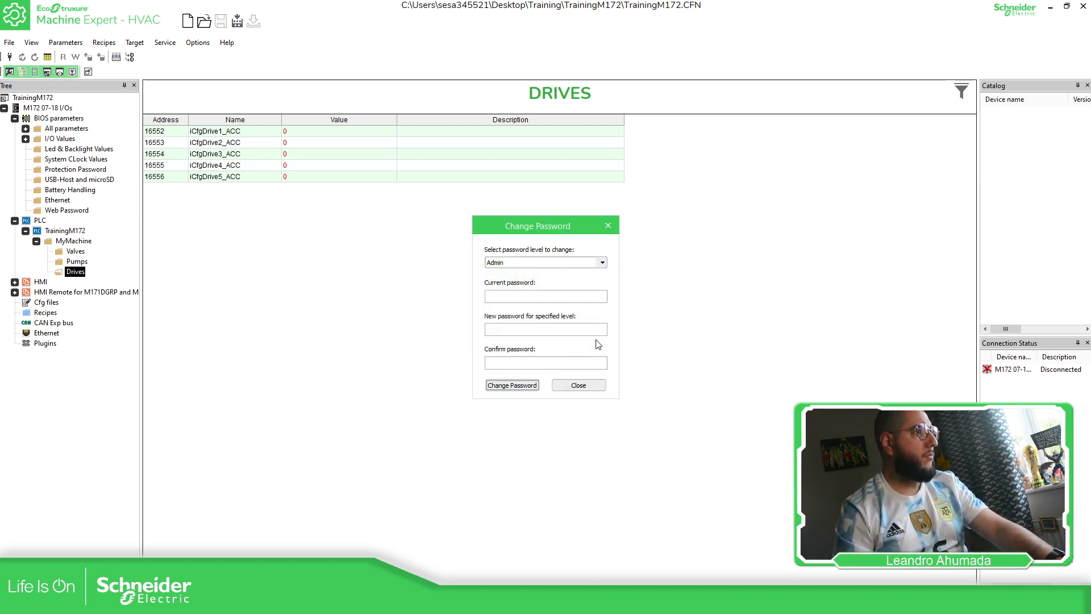
click(573, 387)
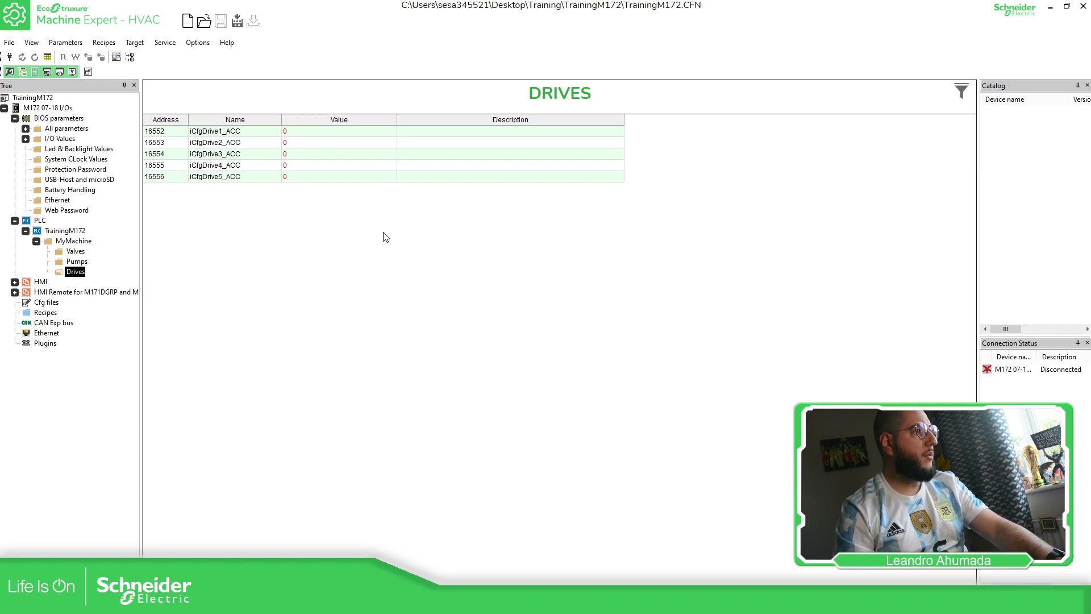
Switch the menu access level from Admin to Base without entering a password
click(9, 43)
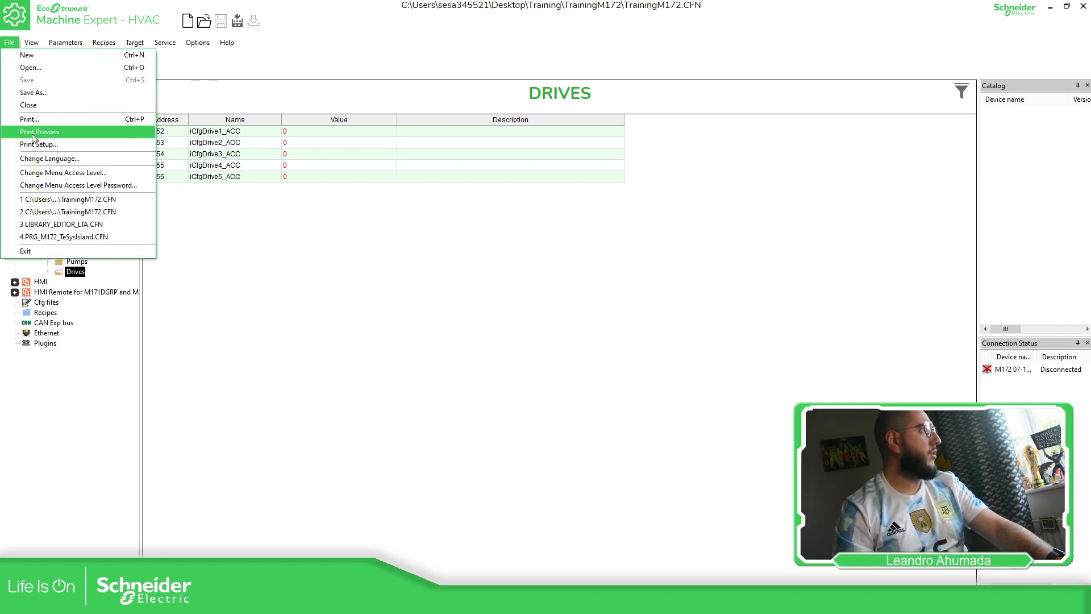
click(78, 171)
click(583, 295)
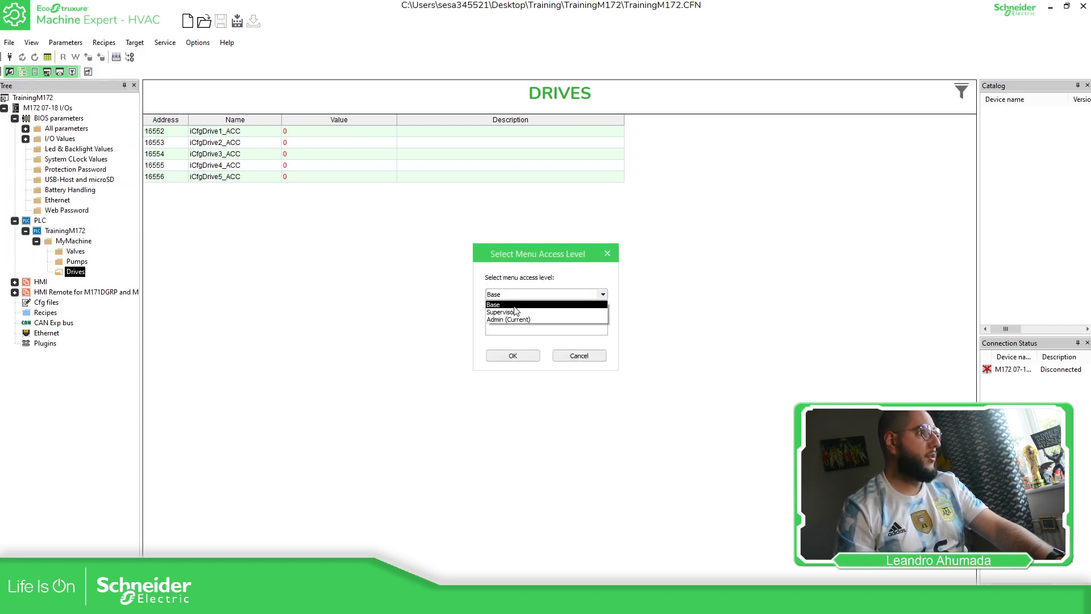
click(515, 308)
click(513, 355)
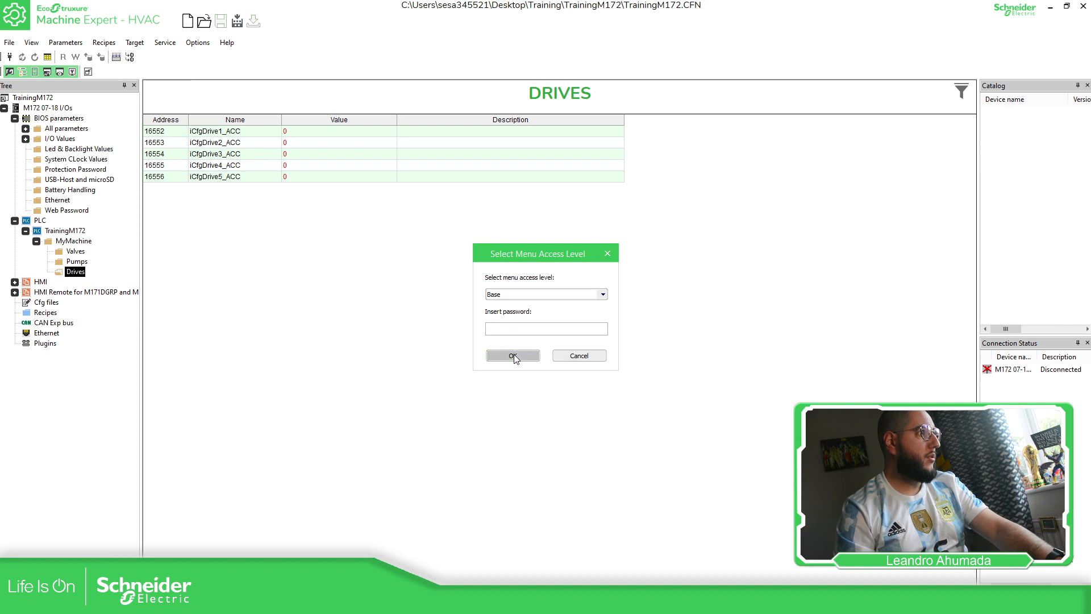
Try to change the menu access level password for Admin, filling in only the current password field
click(13, 40)
click(69, 184)
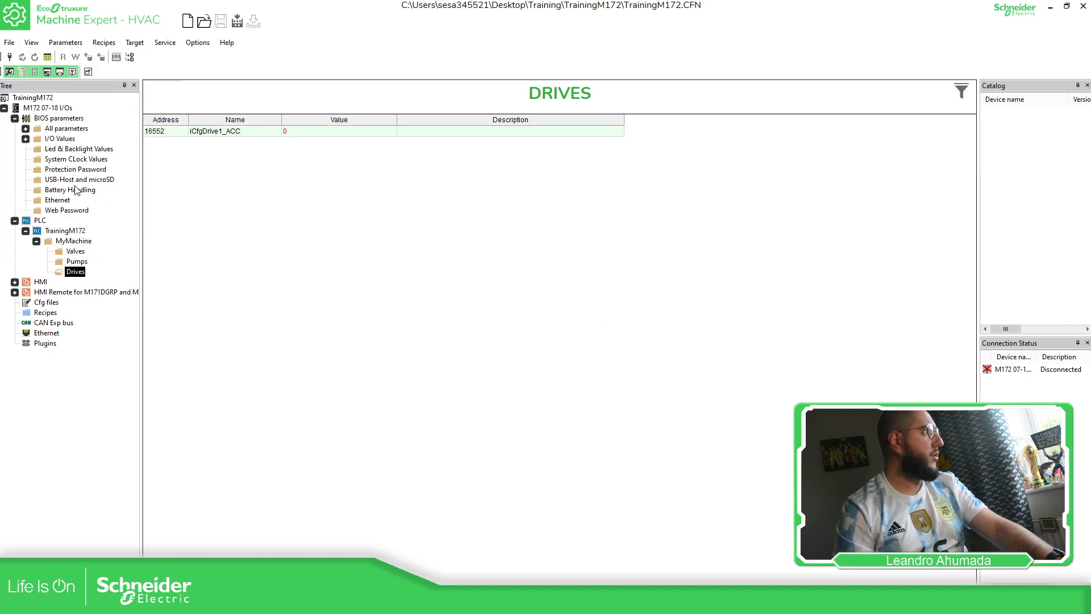
click(515, 264)
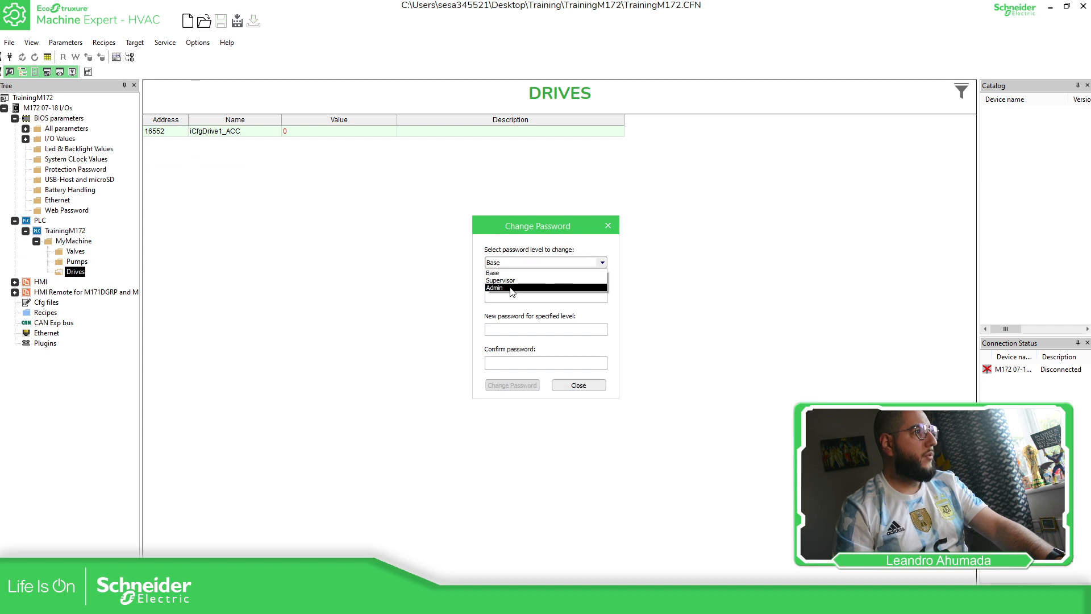
click(511, 288)
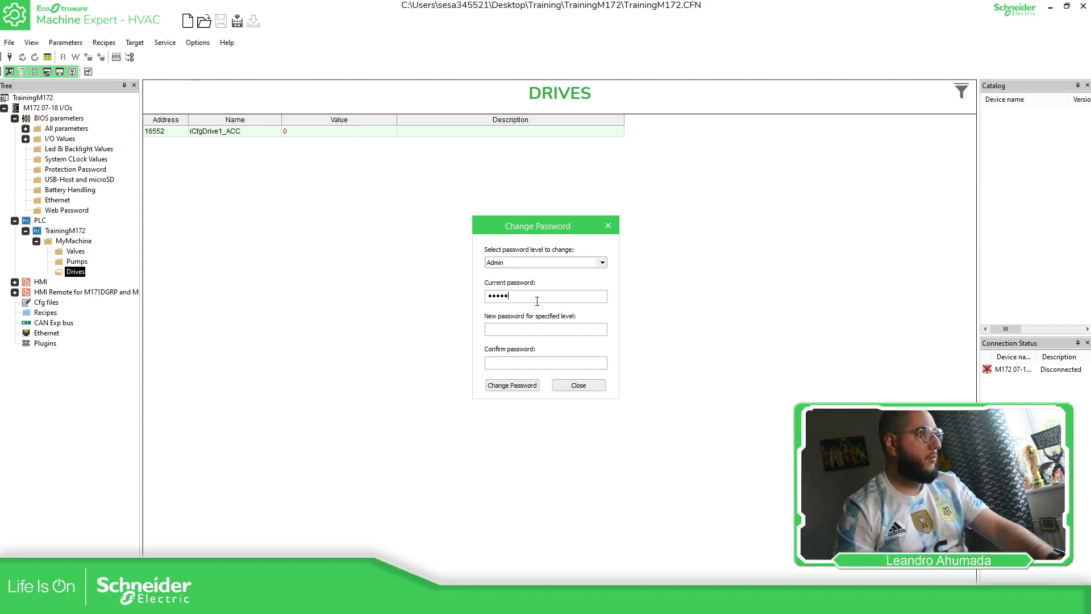
key(Return)
Switch the menu access level to Admin, trying the old Admin password first and replacing it with the new one
click(9, 43)
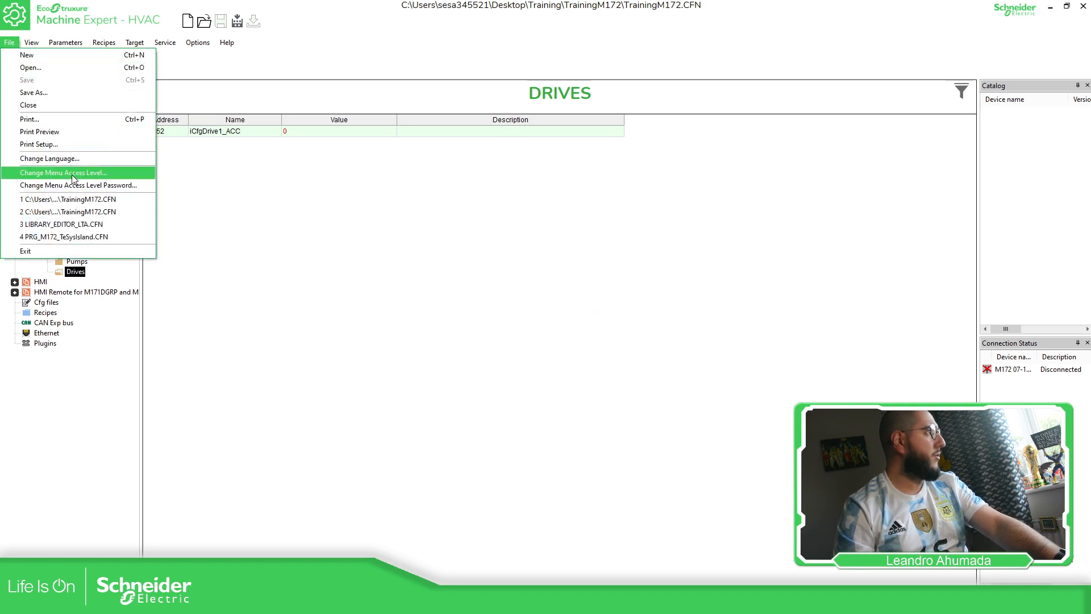
click(73, 173)
click(603, 294)
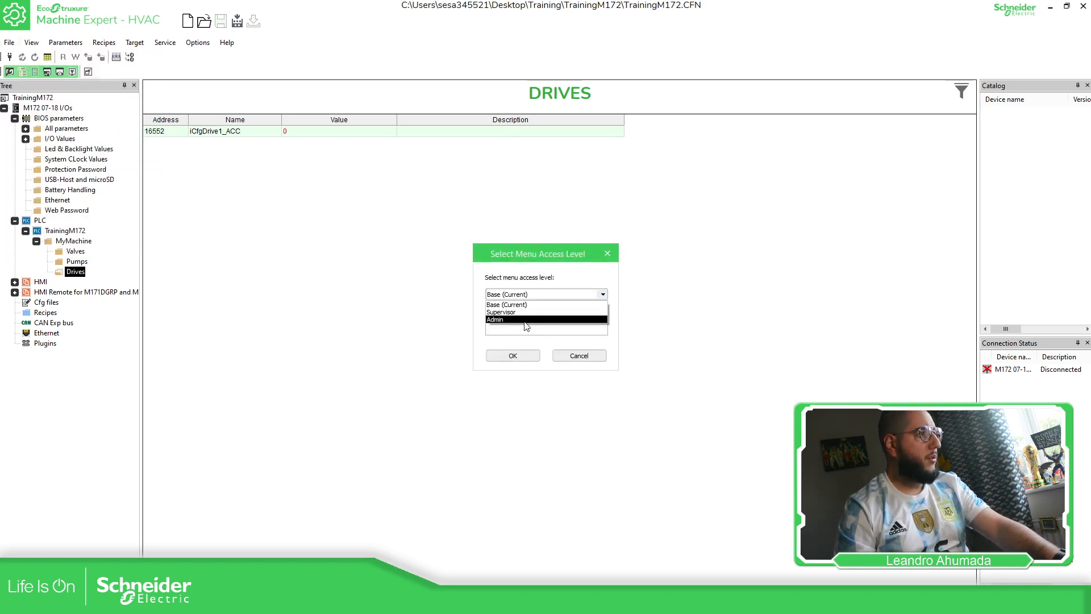
click(523, 321)
text(••)
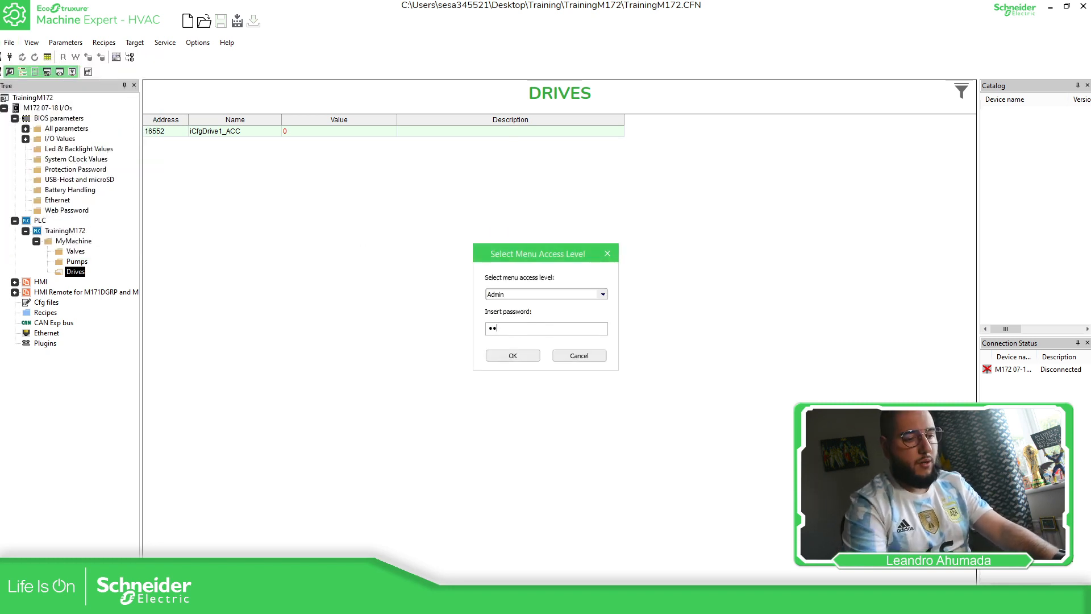
text(•••)
click(503, 358)
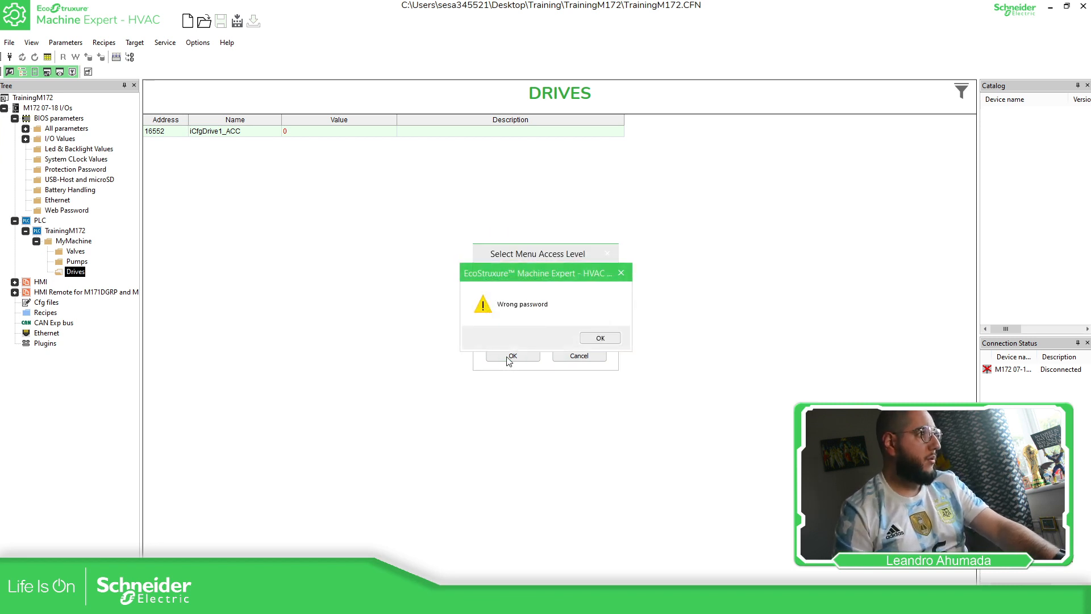
click(600, 340)
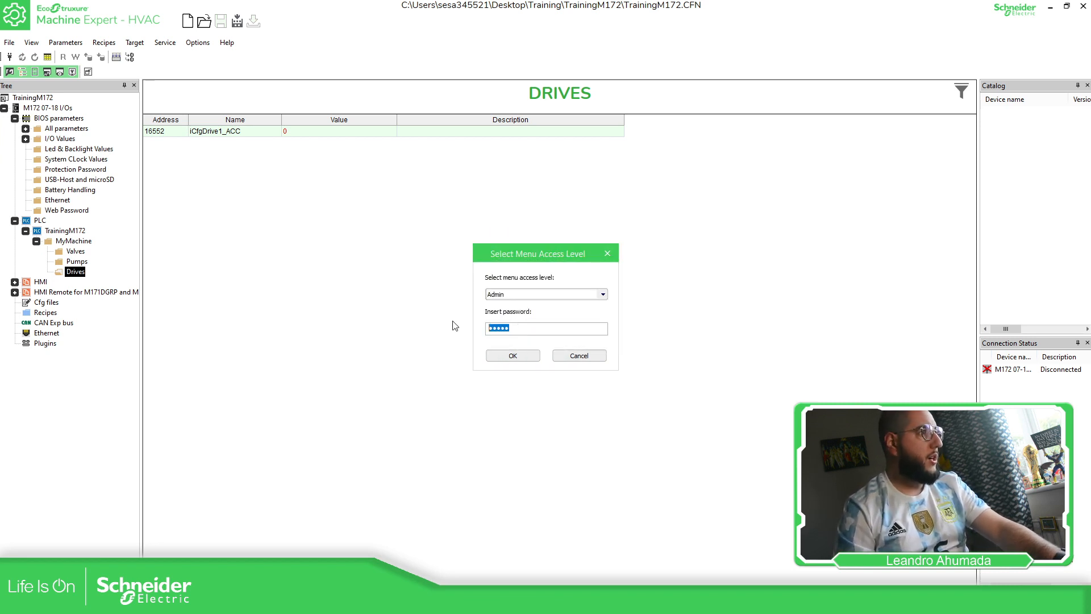
text(•)
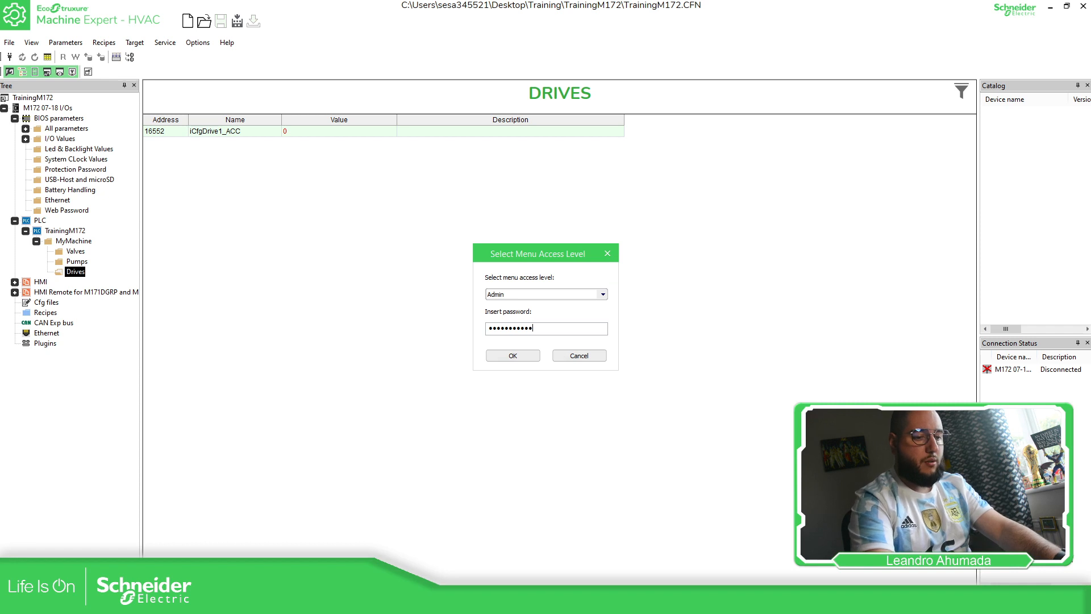
click(522, 354)
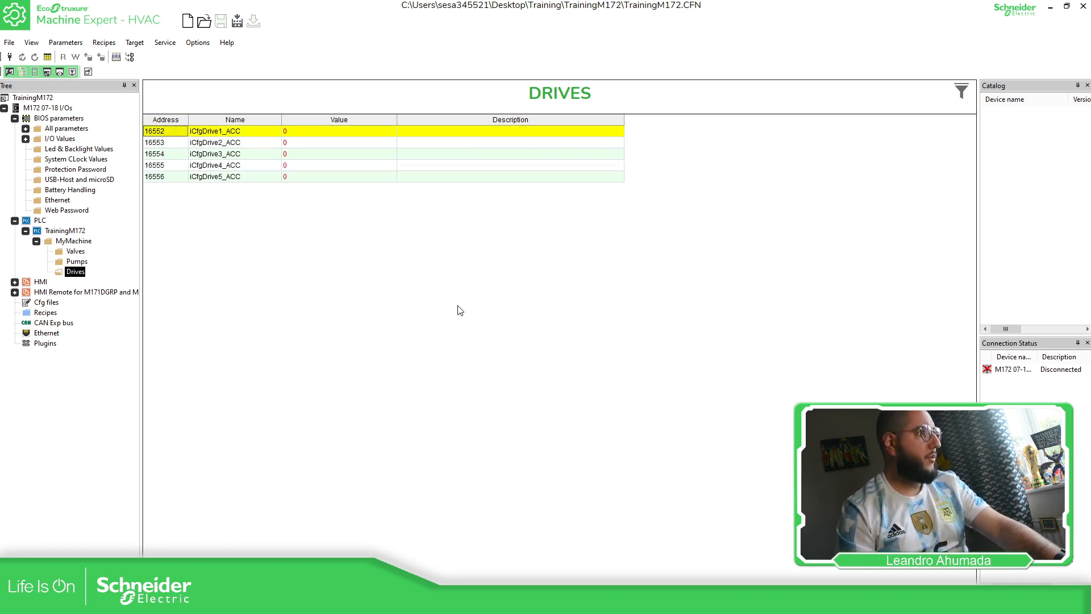